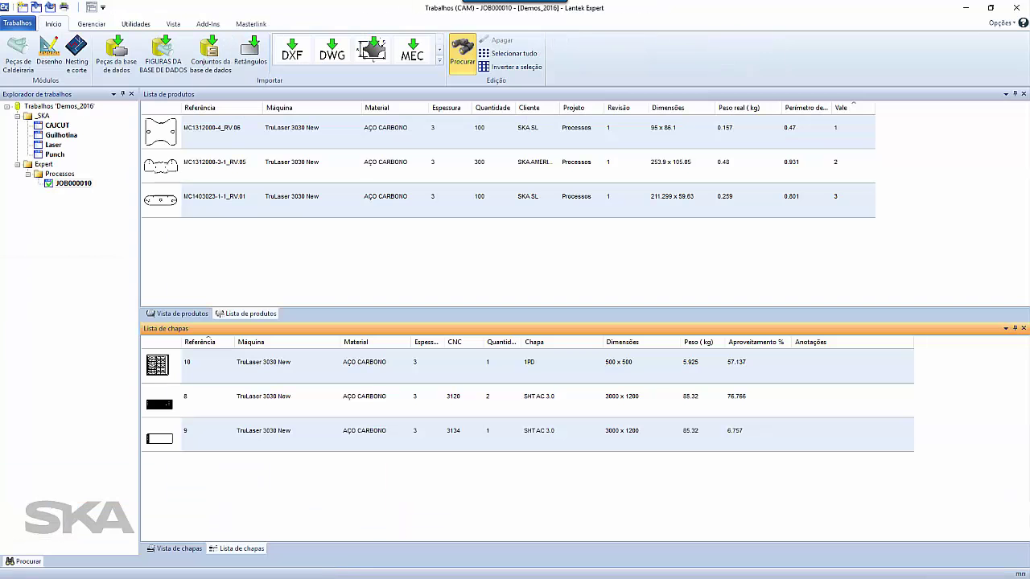
View the automatic finishing page "Aplicar um GAP" in the TruLaser 3030 New machine's system configuration, leaving its settings unmodified.
left_click(91, 25)
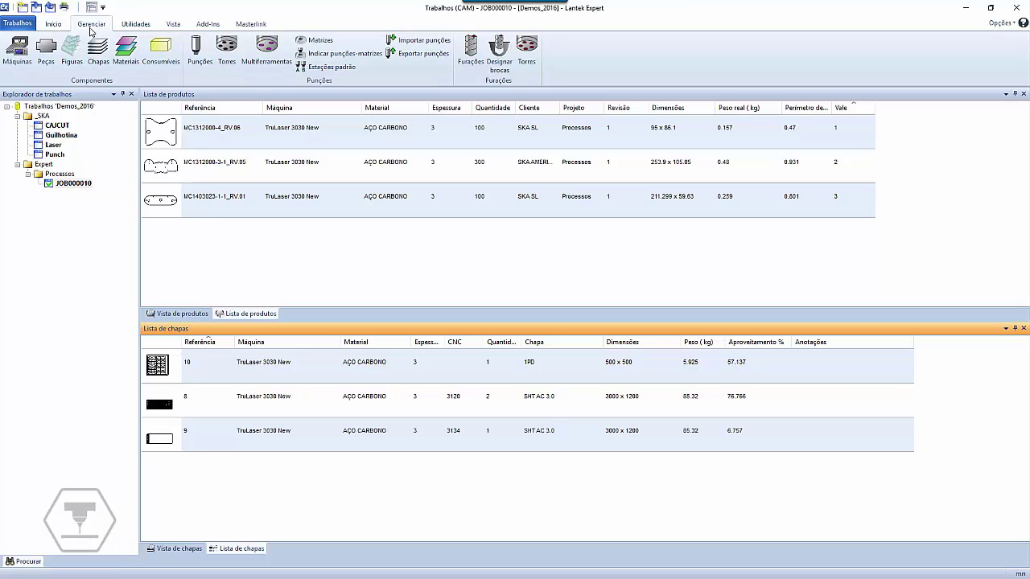
left_click(19, 50)
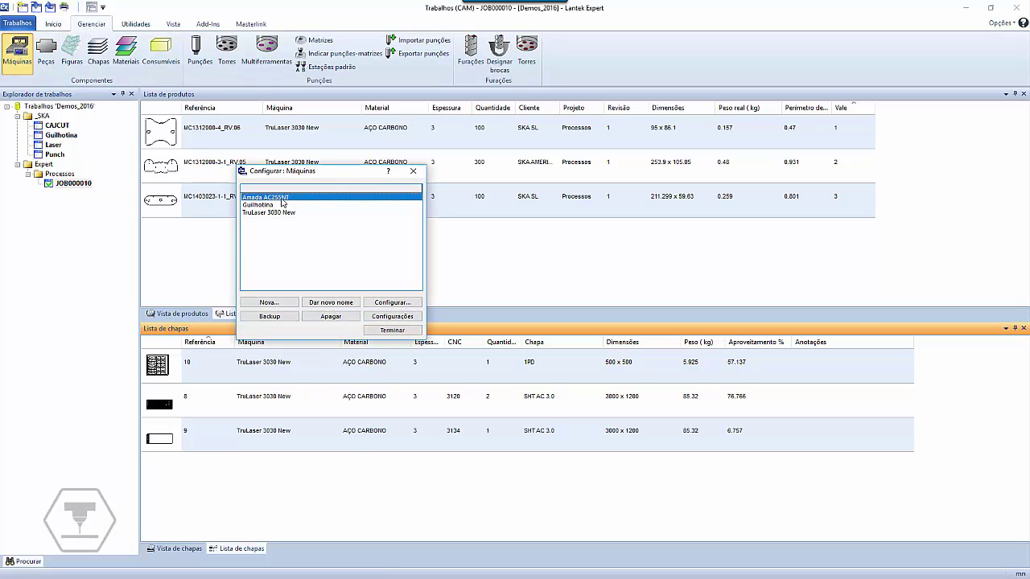
double_click(277, 212)
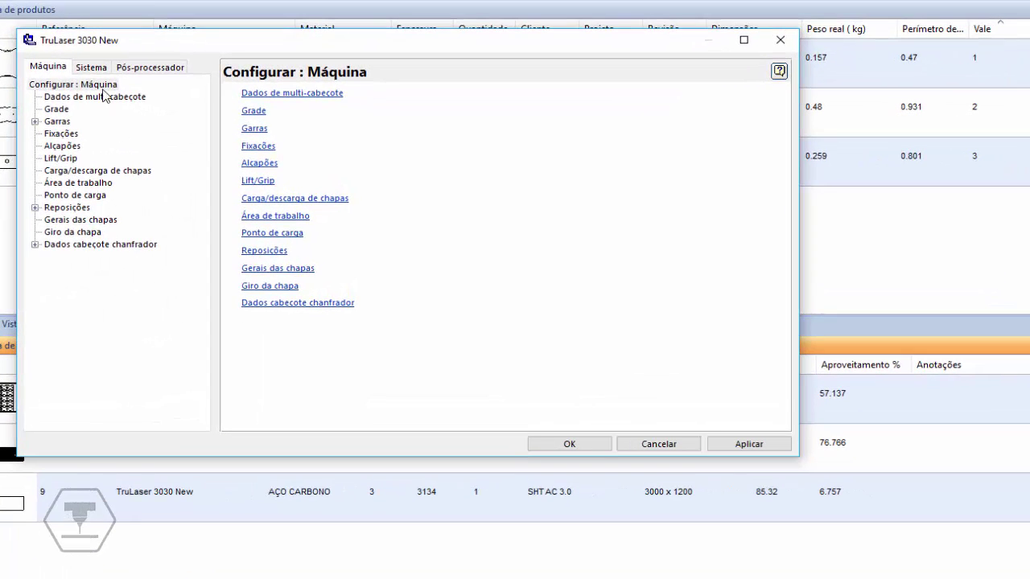
left_click(89, 68)
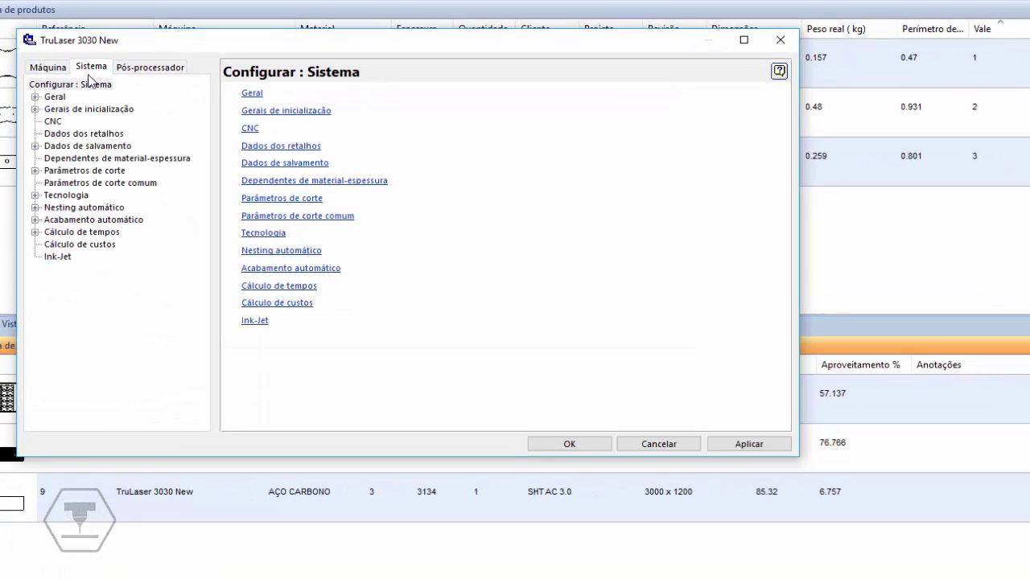
left_click(34, 220)
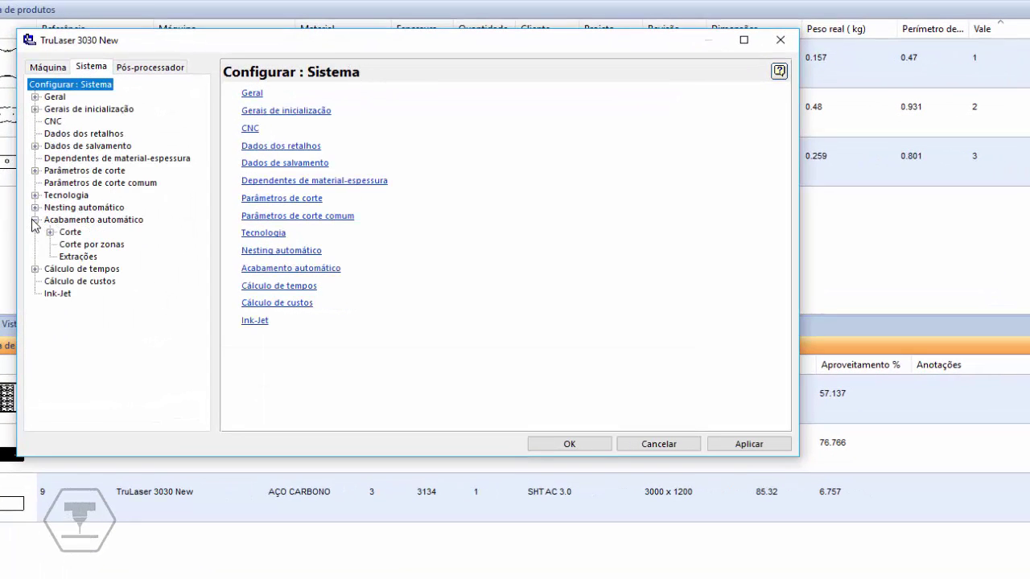
left_click(50, 232)
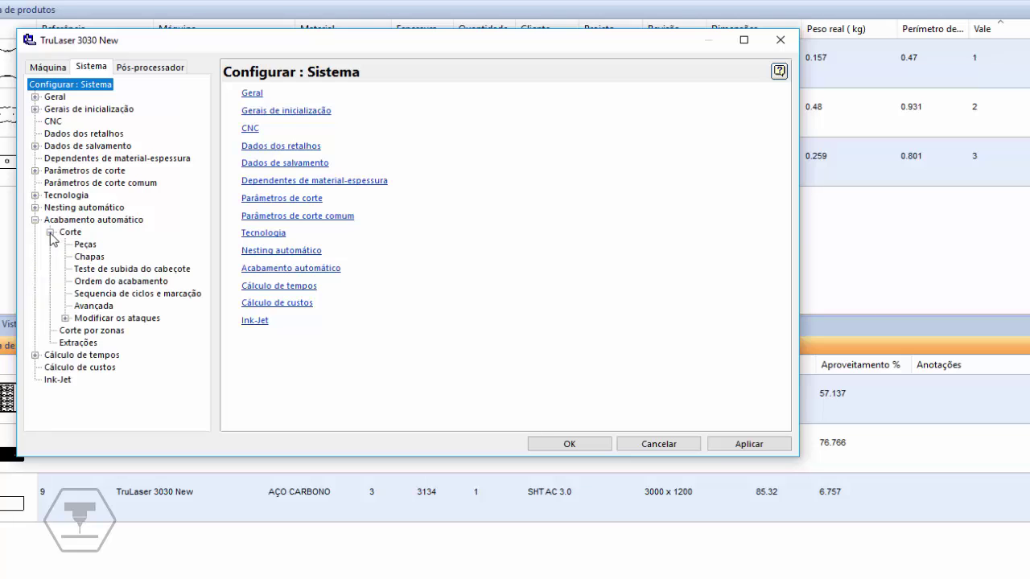
left_click(66, 318)
left_click(120, 344)
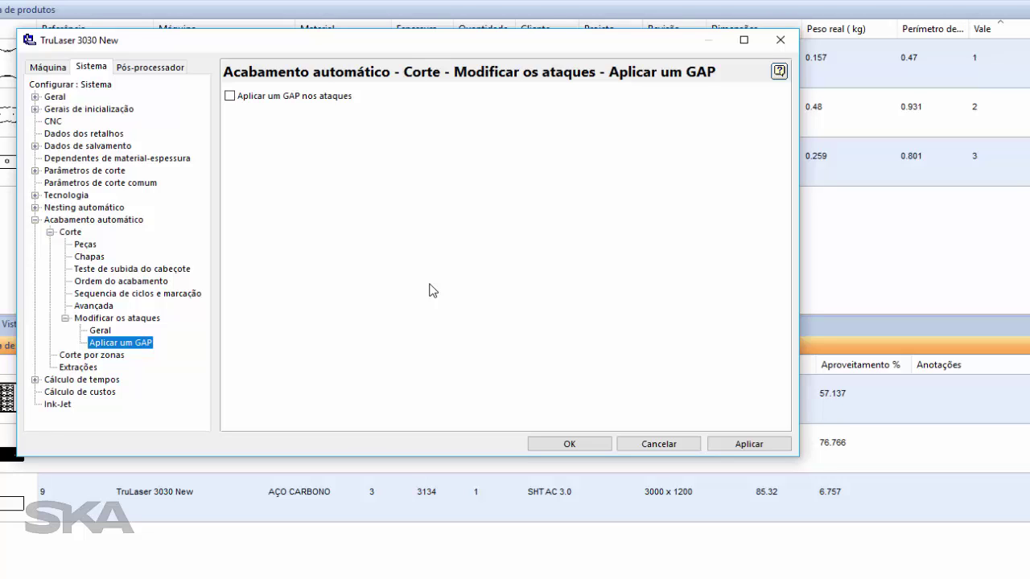
left_click(629, 444)
left_click(339, 348)
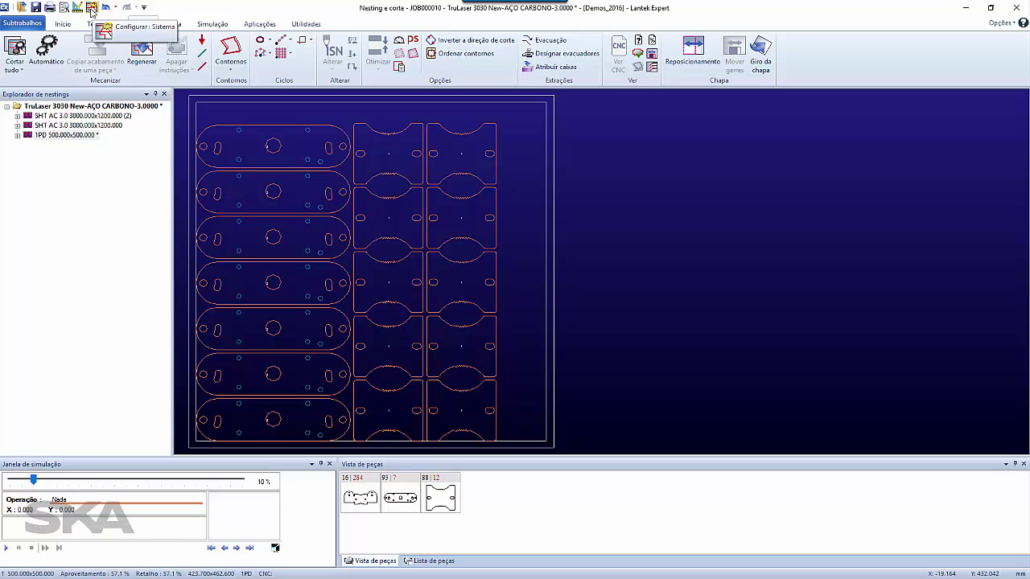
In the nesting module's system configuration, enable "Aplicar um GAP nos ataques" for all four lead-in types.
left_click(92, 11)
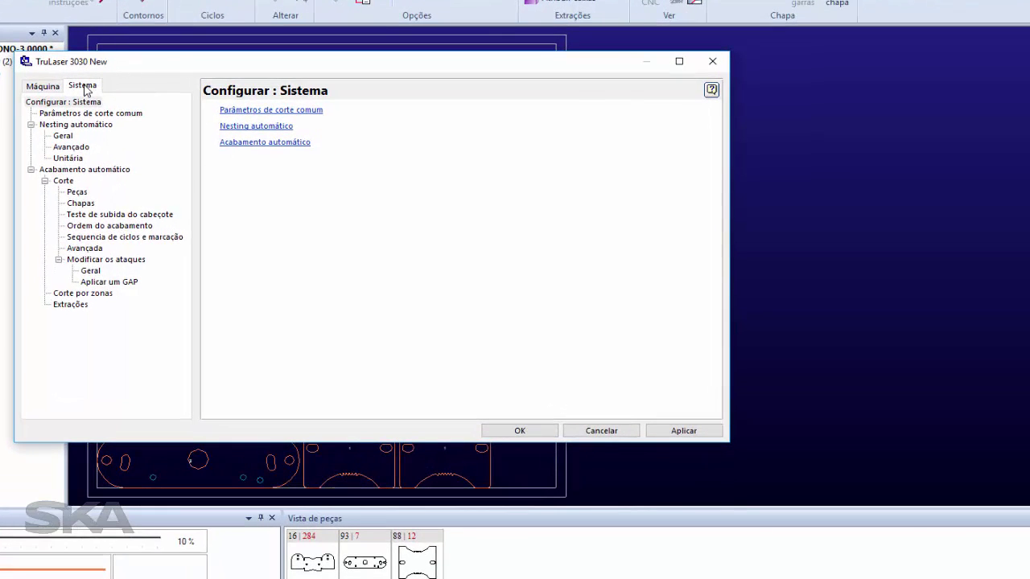
left_click(105, 282)
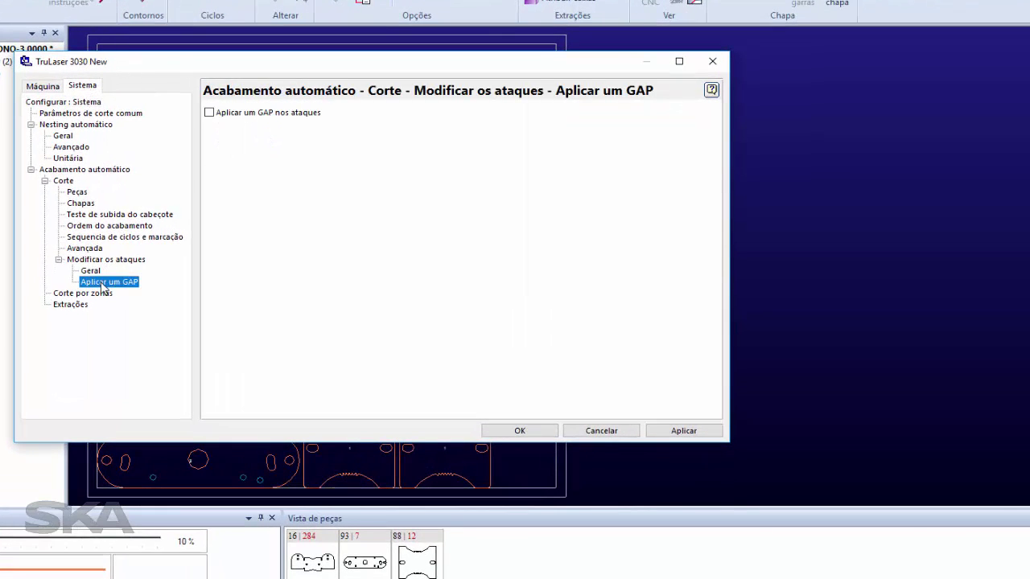
left_click(209, 113)
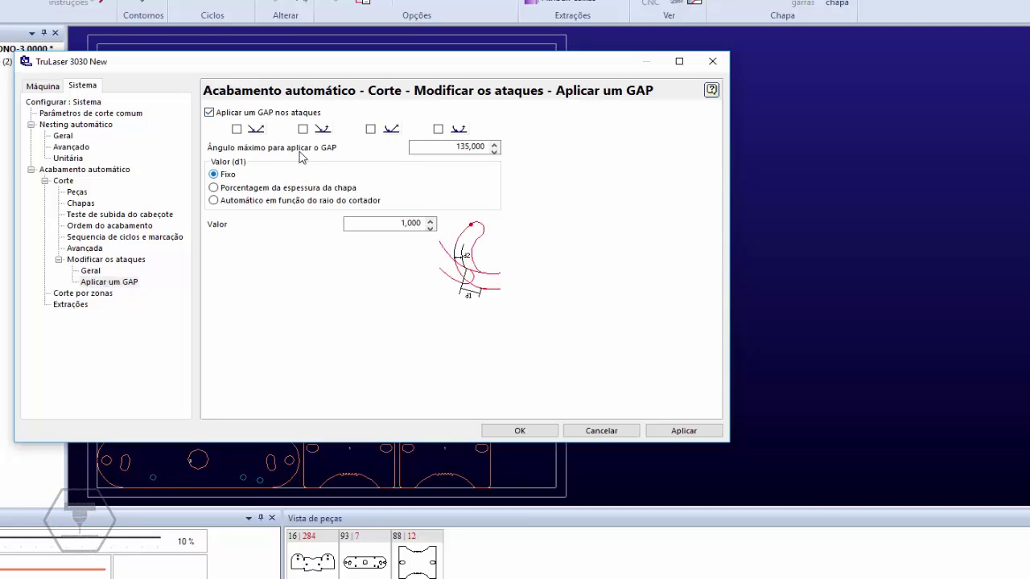
left_click(236, 129)
left_click(303, 129)
left_click(370, 130)
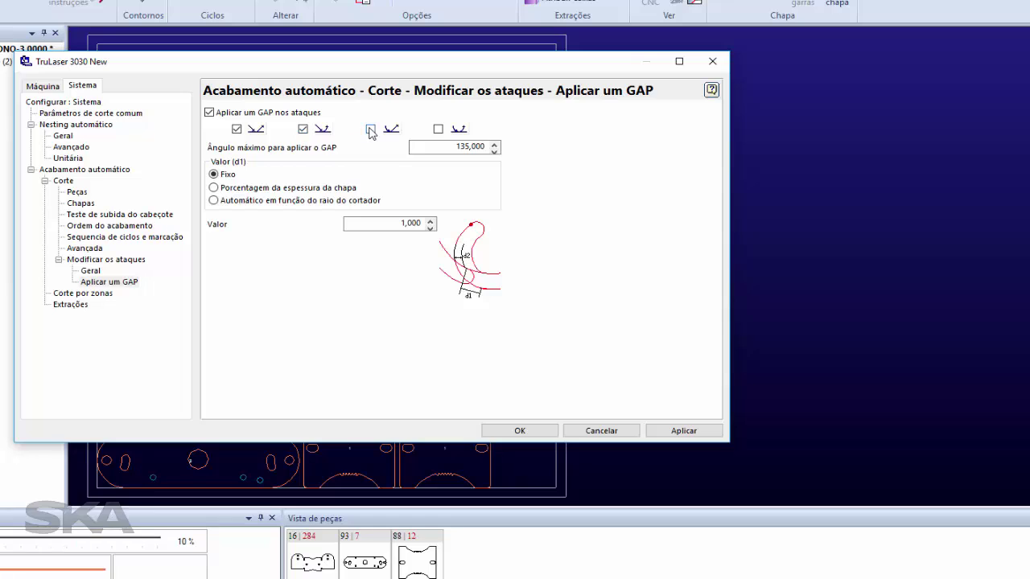
left_click(439, 130)
left_click(434, 149)
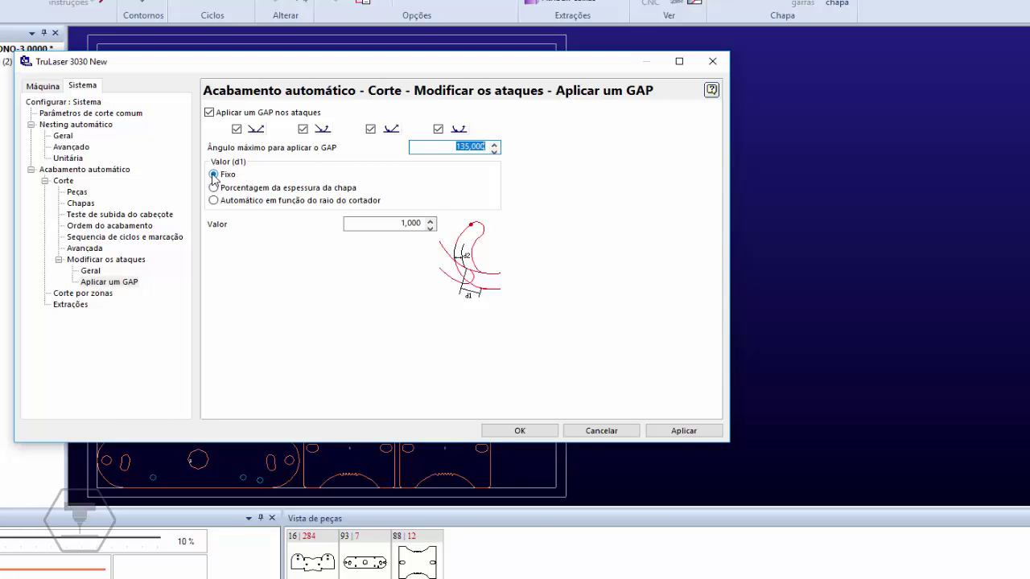
Try the GAP value (d1) modes for percentage of sheet thickness and automatic calculation from the cutter radius.
left_click_drag(346, 223, 439, 226)
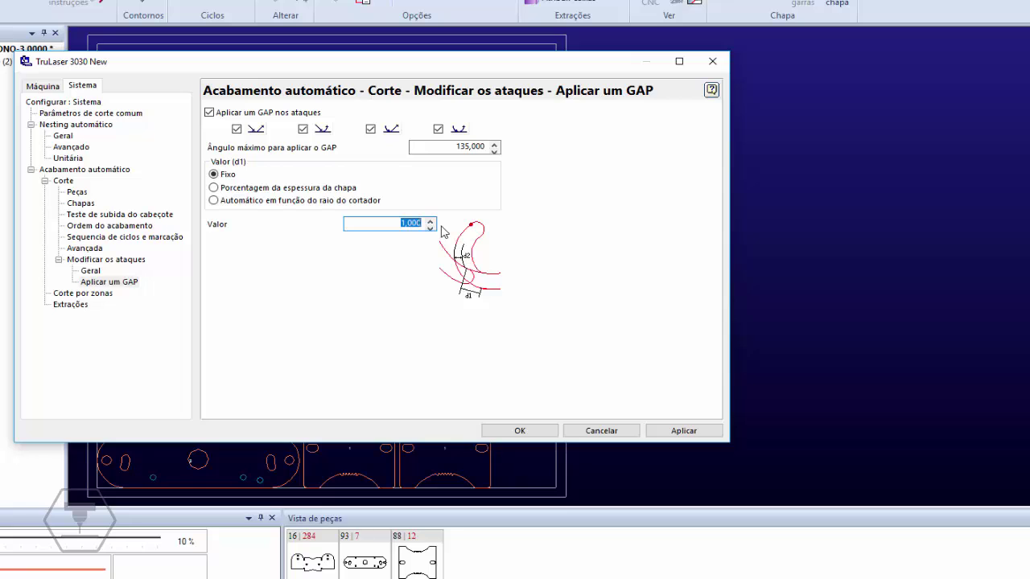
left_click(213, 189)
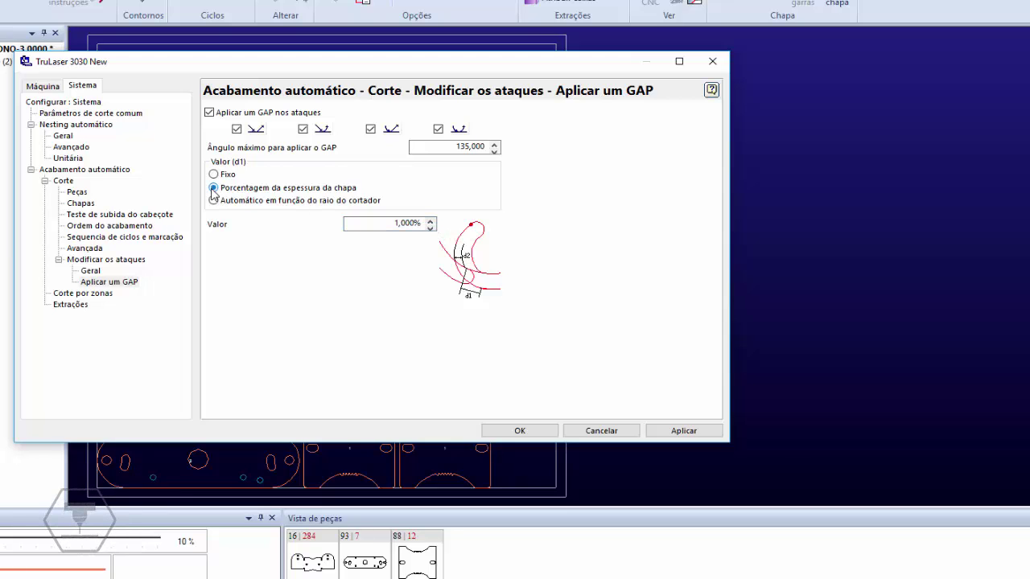
left_click_drag(140, 69, 203, 77)
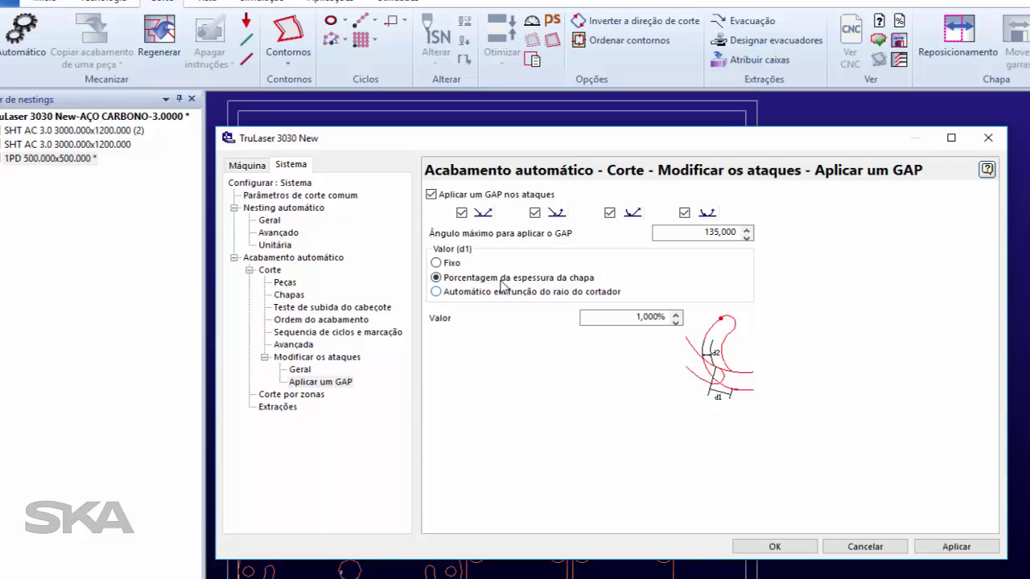
left_click(600, 318)
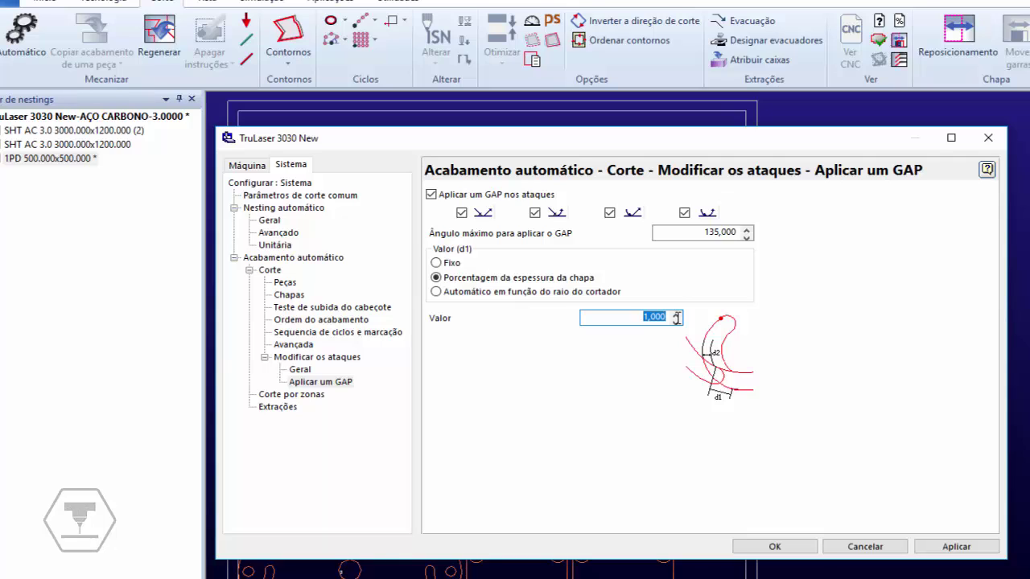
left_click(436, 292)
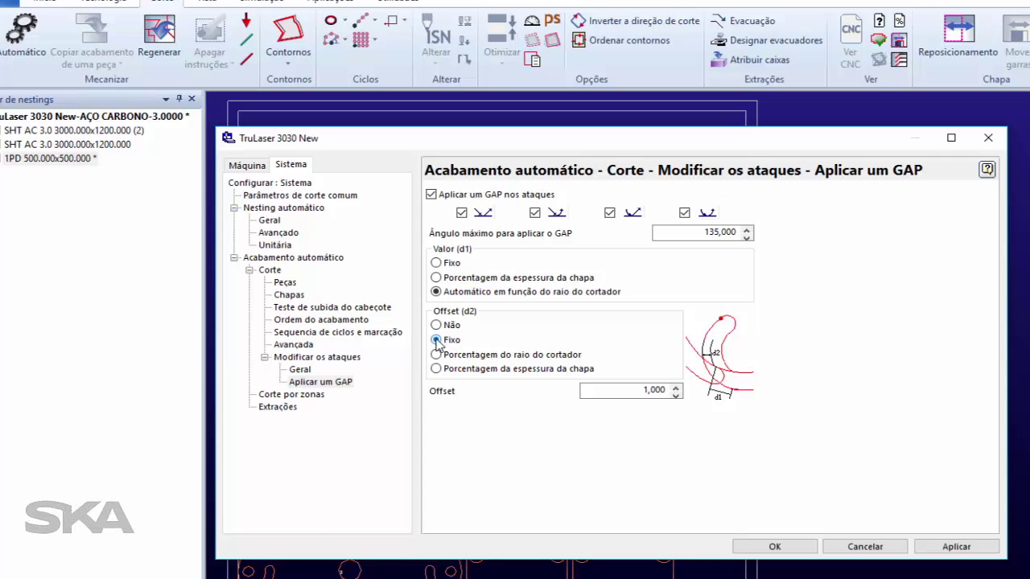
Set the GAP value (d1) mode to Fixo with a value of 1,000 and apply the configuration.
left_click(435, 263)
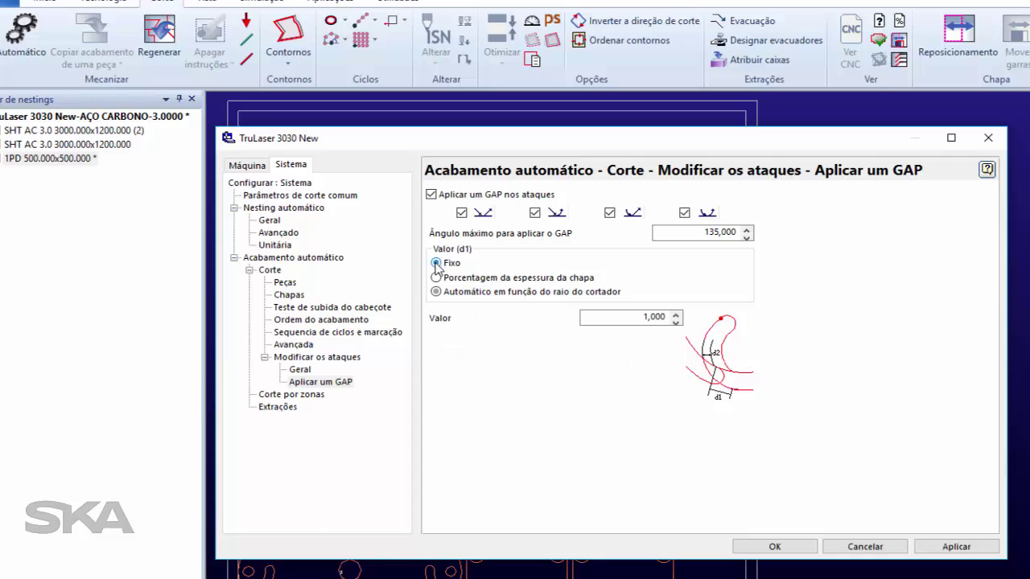
double_click(621, 315)
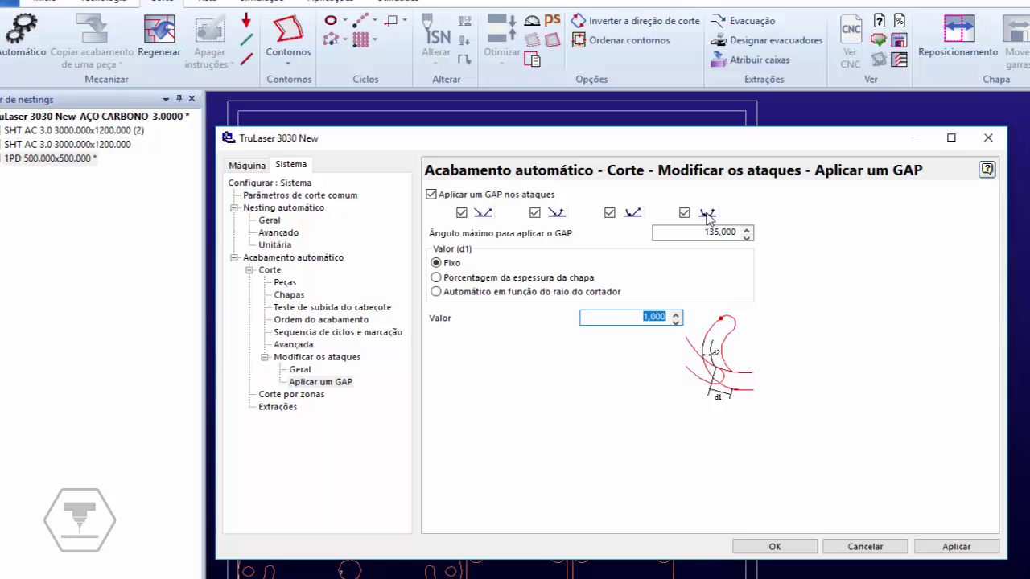
left_click(955, 544)
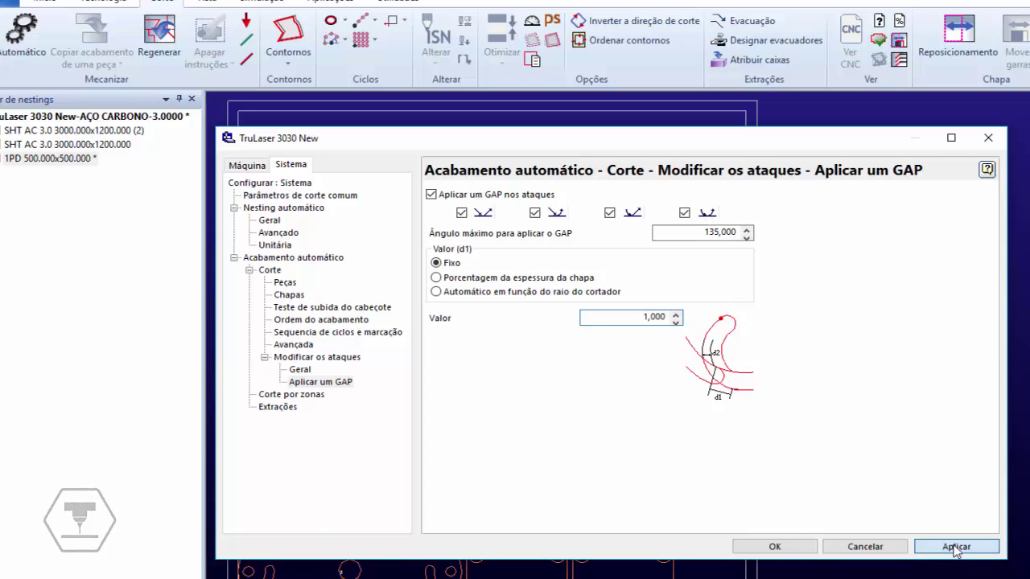
left_click(777, 546)
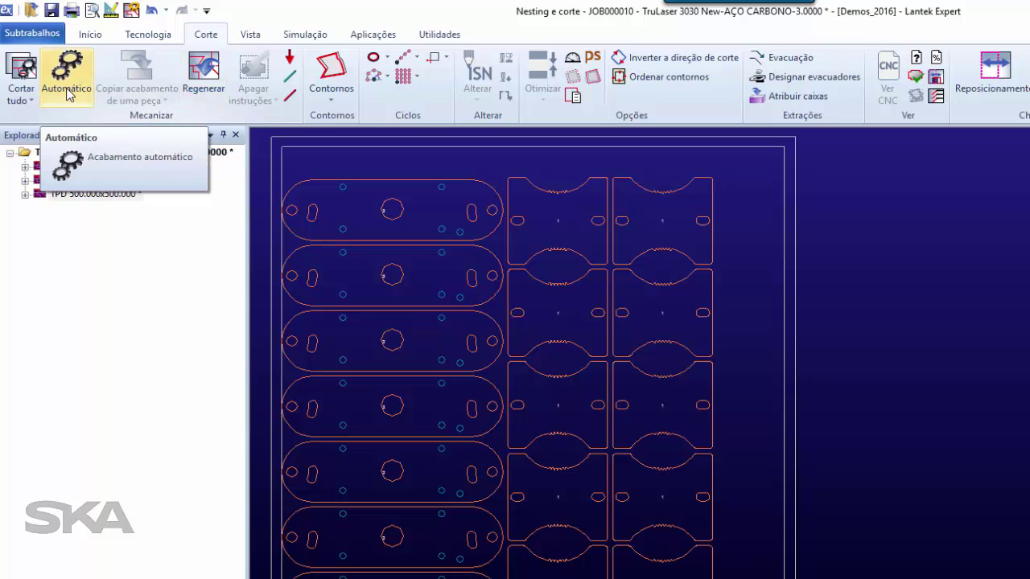
Run automatic finishing on the 1PD 500x500 sheet, accepting the proposed cutting initialization settings.
left_click(18, 97)
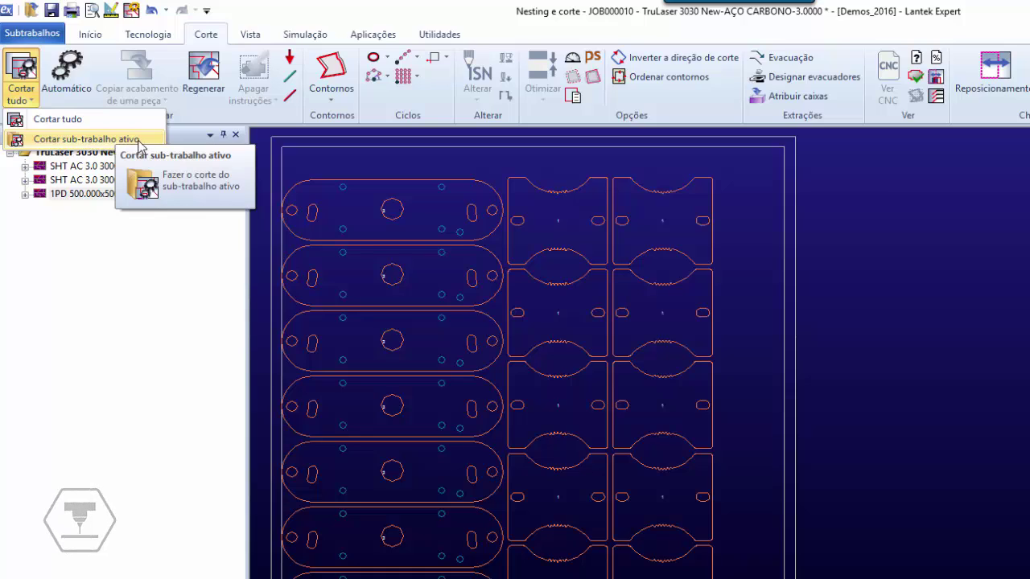
left_click(69, 85)
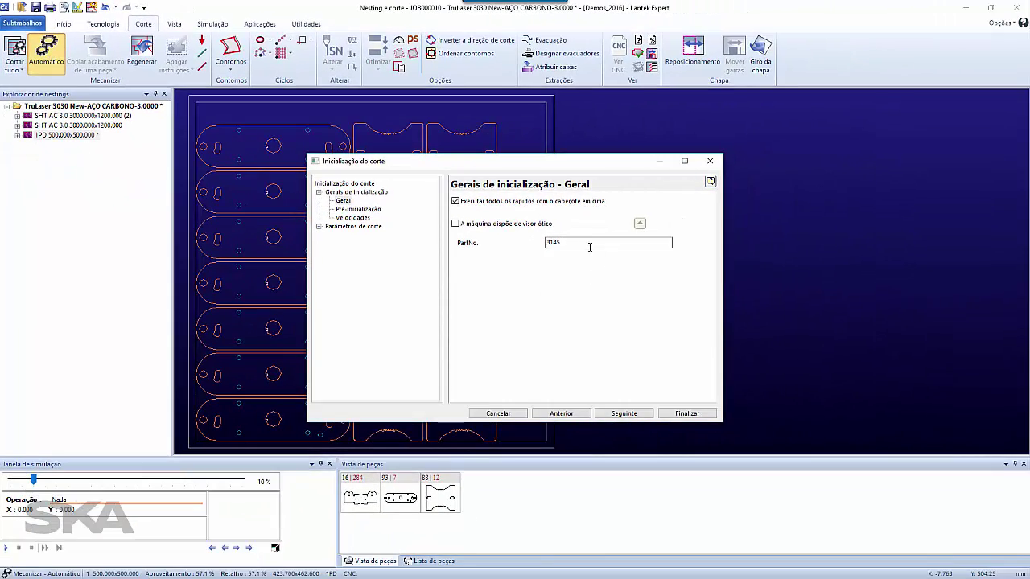
double_click(593, 243)
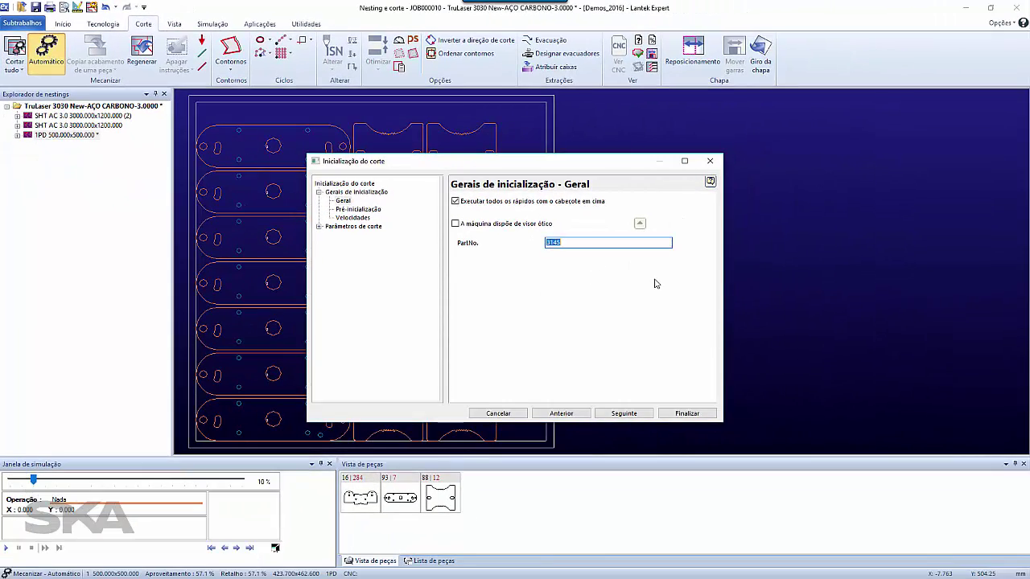
left_click(687, 413)
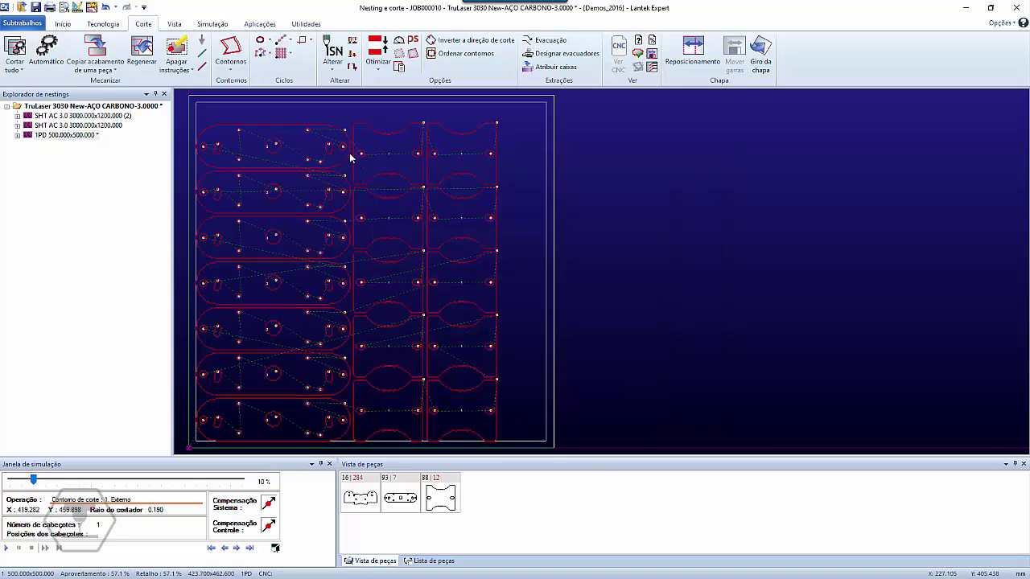
Examine the gaps at the lead-ins of the round hole, the curved slot and the part's outer contour.
scroll(601, 271, "up", 5)
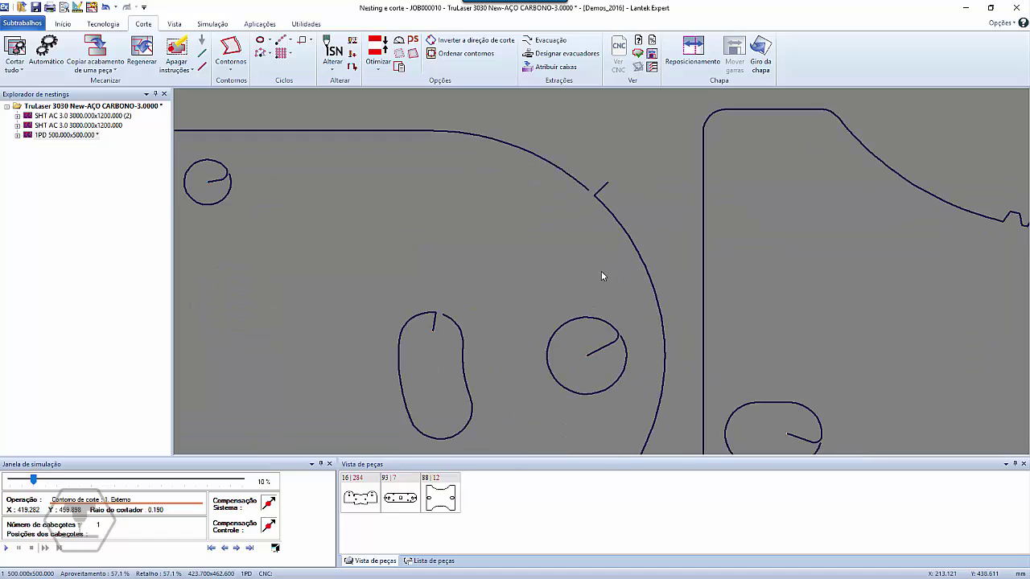
middle_click_drag(594, 321, 566, 259)
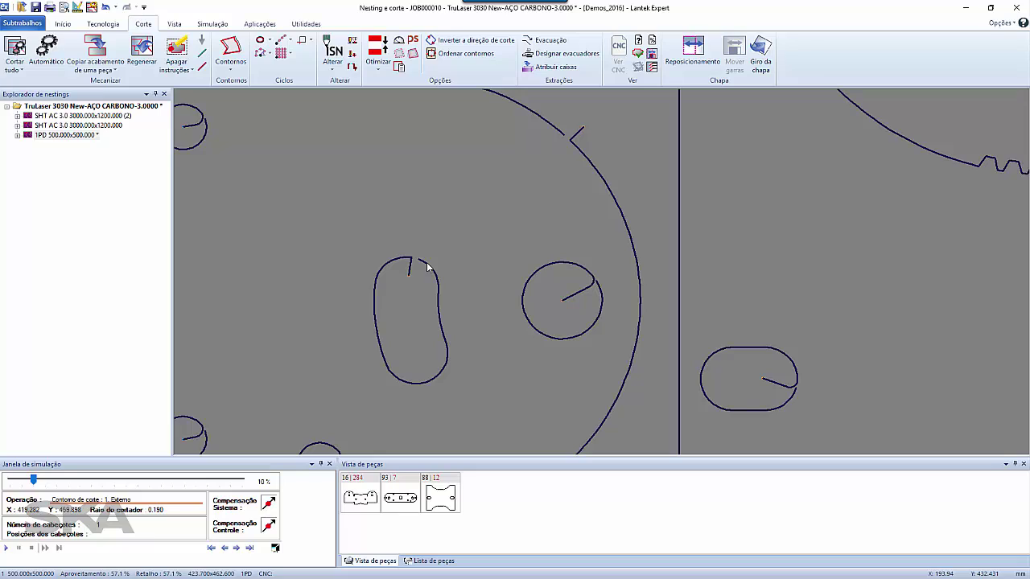
scroll(604, 292, "up", 1)
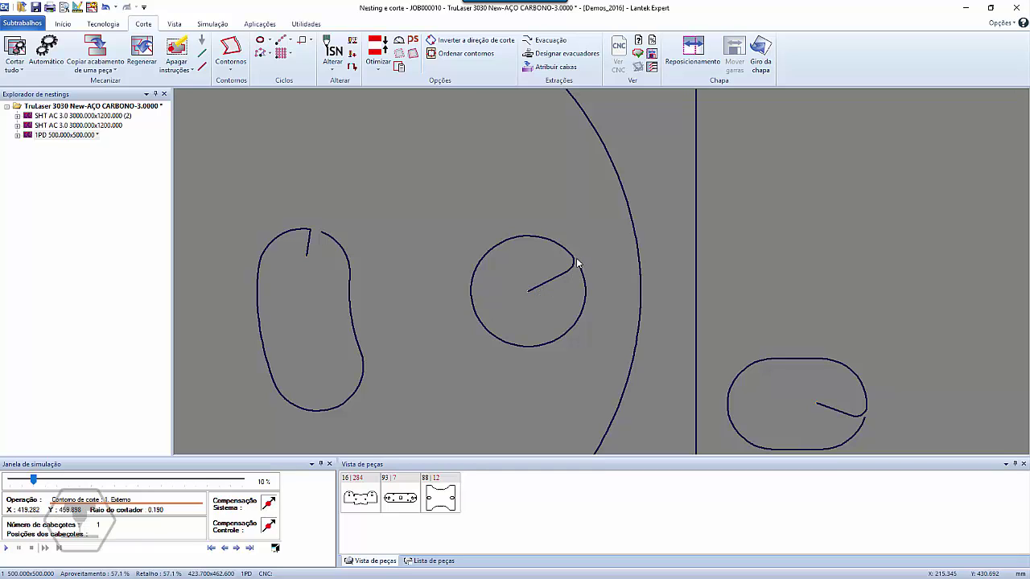
scroll(583, 268, "up", 3)
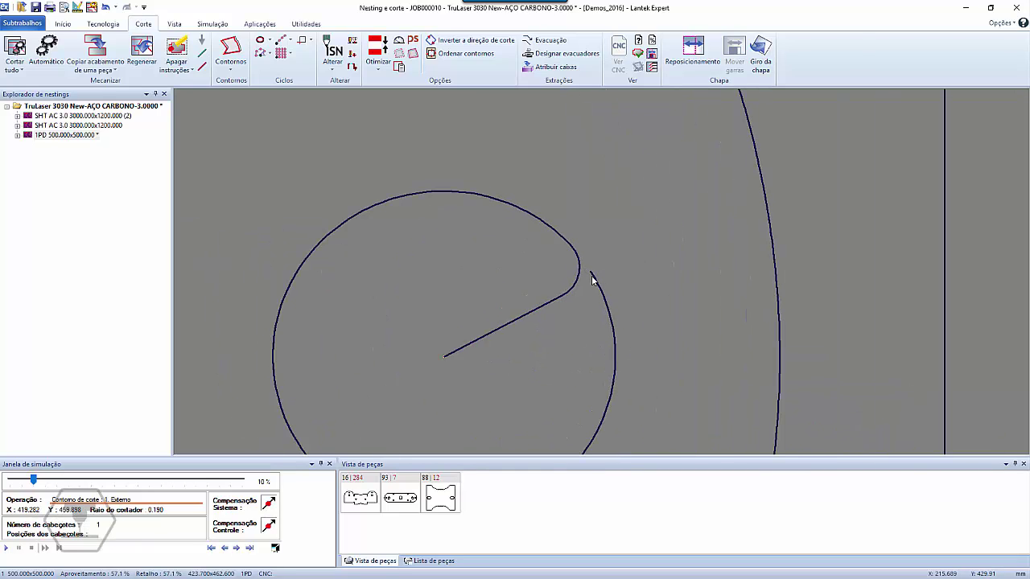
scroll(595, 275, "down", 5)
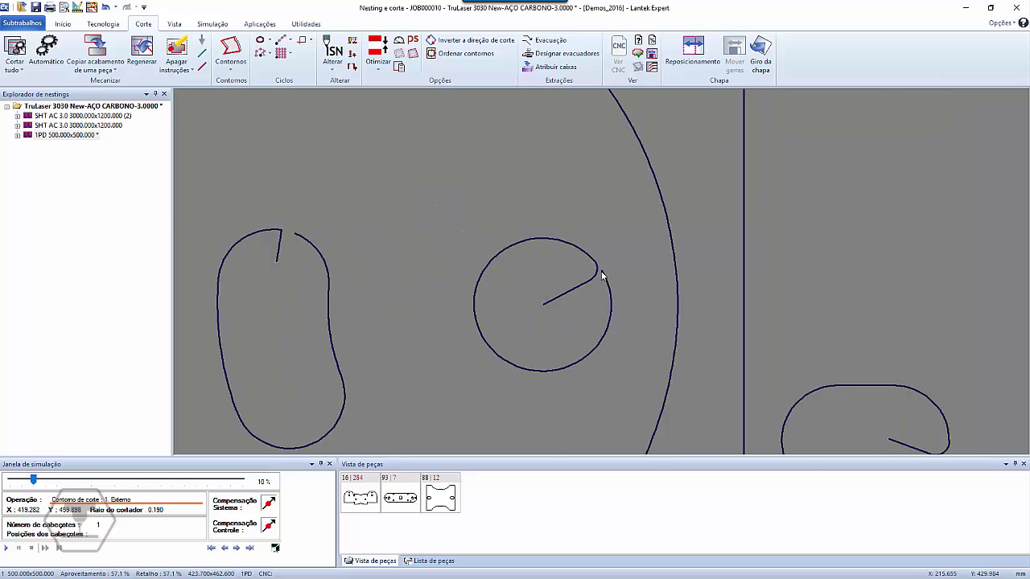
middle_click_drag(559, 216, 544, 256)
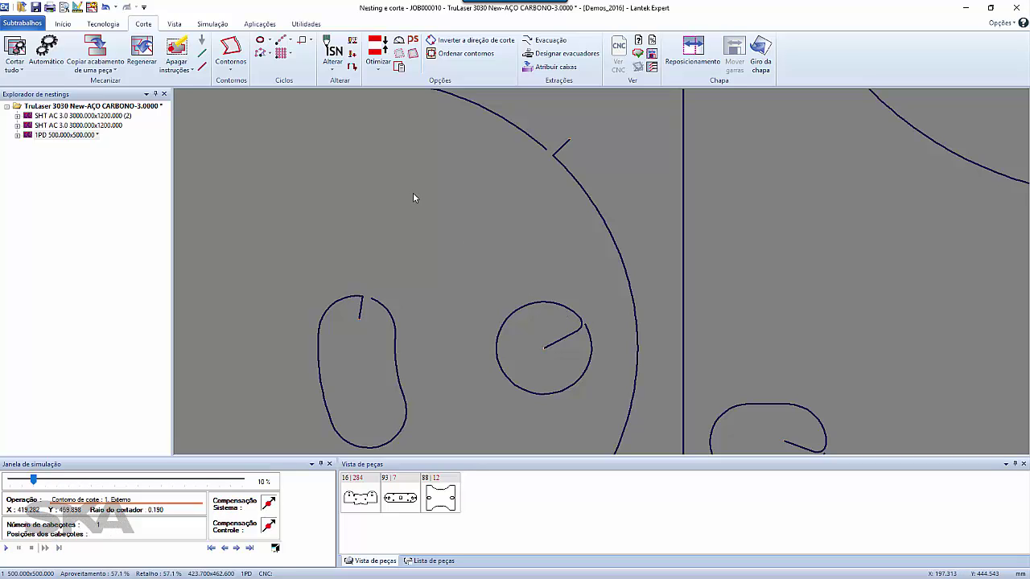
Erase the sheet's cutting instructions, then disable the lead-in GAP for the third and fourth lead-in types and apply the configuration.
left_click(167, 74)
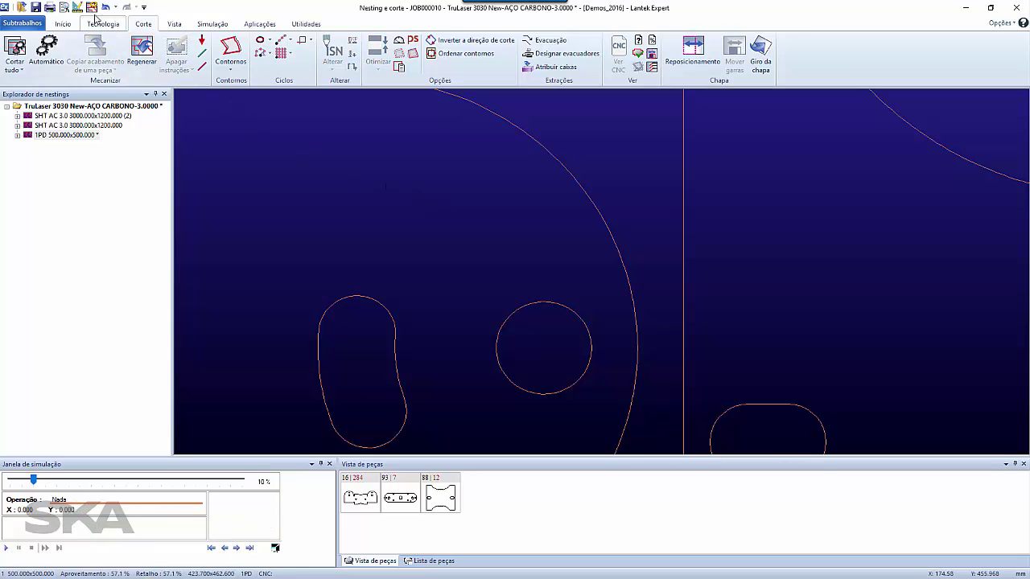
left_click(91, 9)
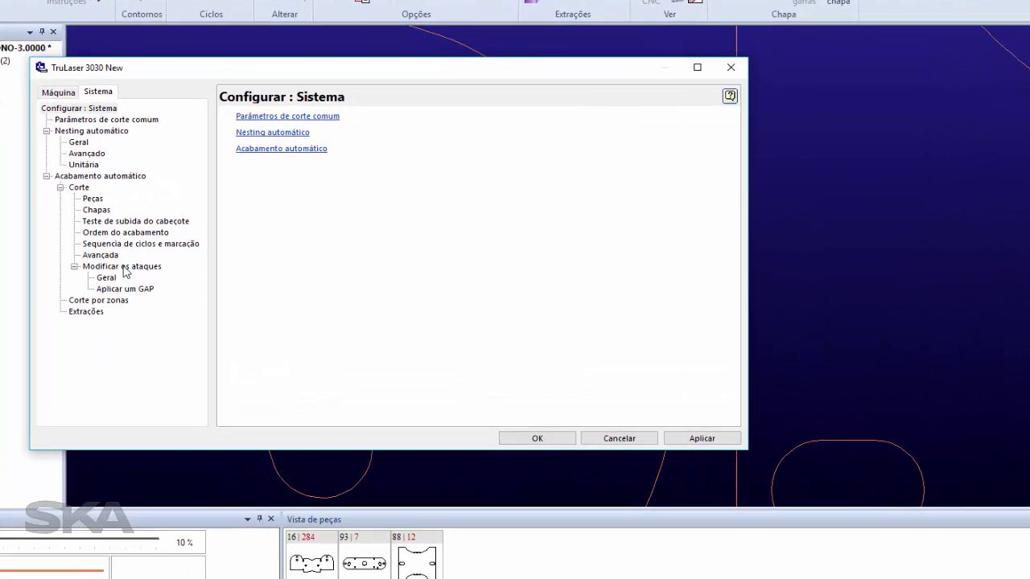
left_click(119, 289)
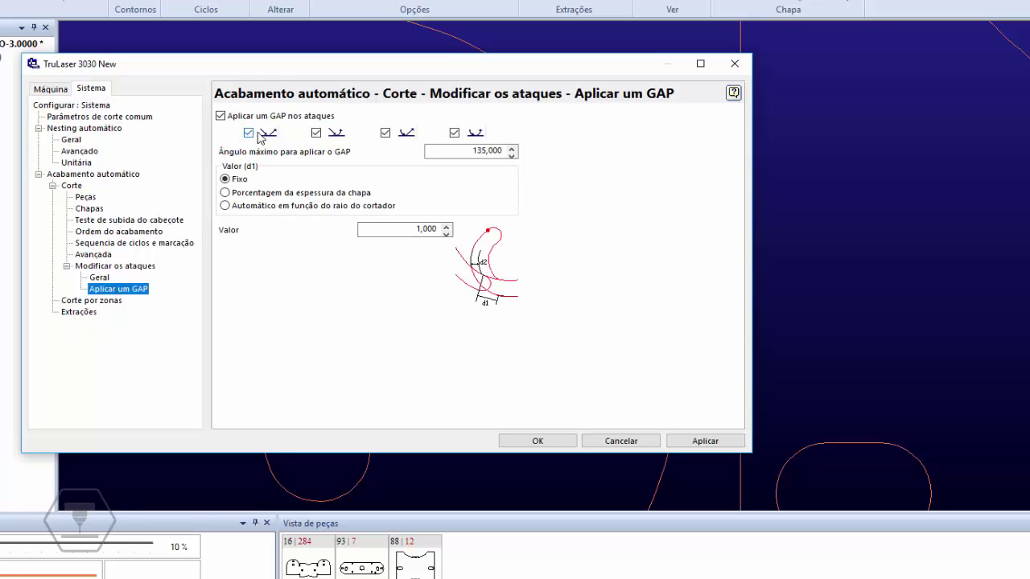
left_click(386, 132)
left_click(454, 133)
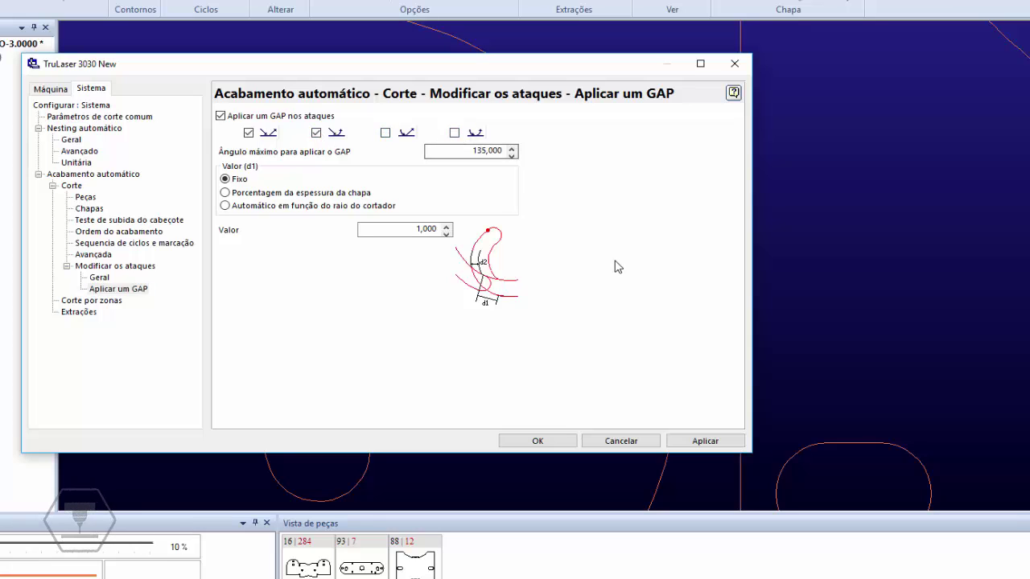
double_click(395, 231)
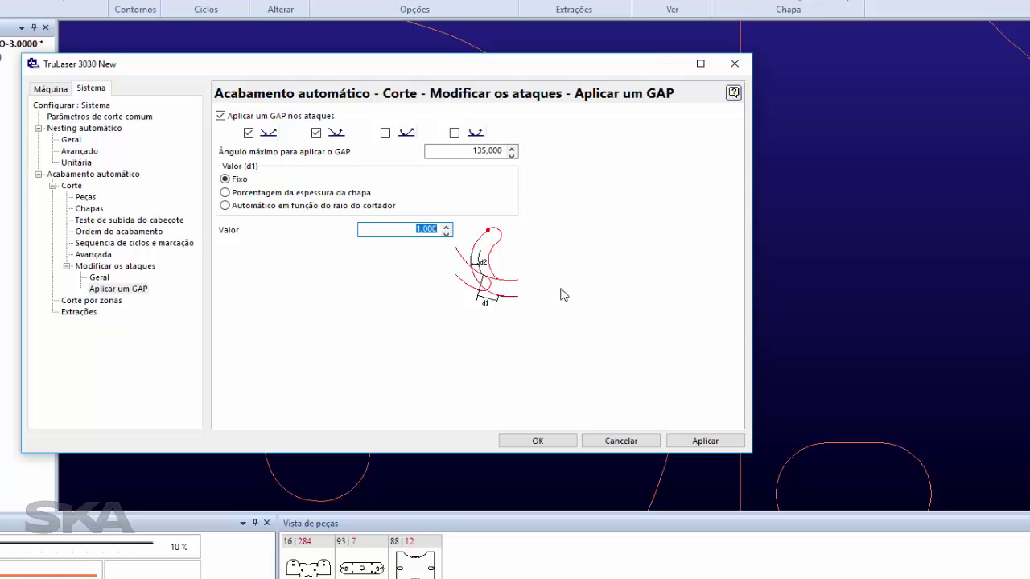
left_click(687, 440)
left_click(550, 442)
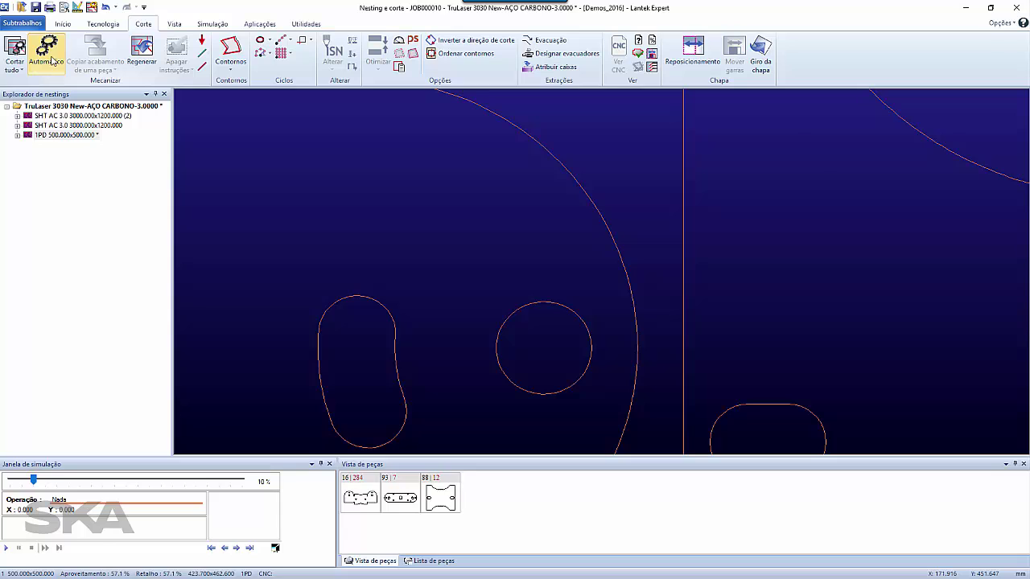
Rerun automatic finishing on the sheet and compare the lead-ins of the round hole, curved slot and both parts' outer contours.
left_click(47, 56)
key("Return")
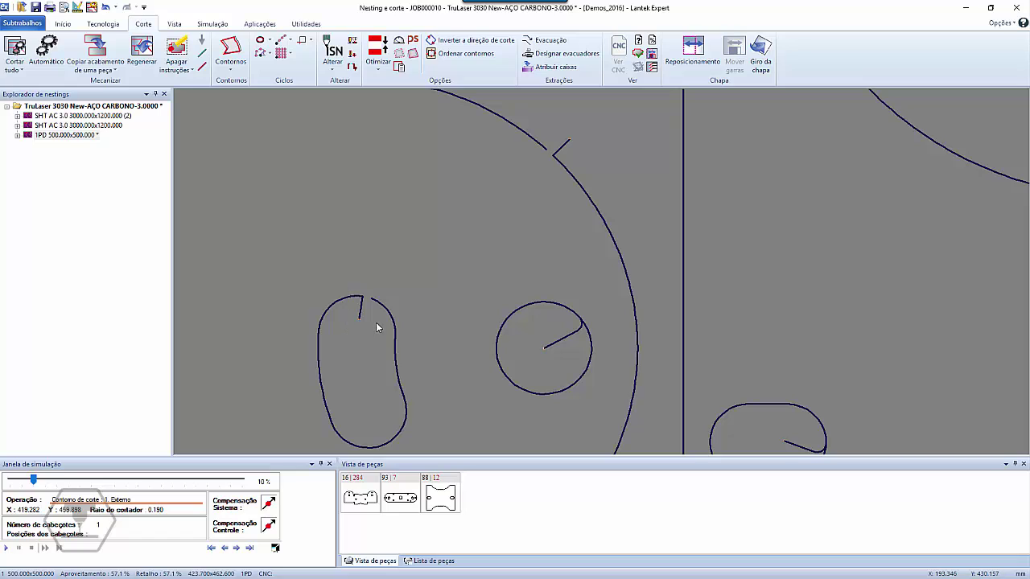
scroll(603, 274, "up", 5)
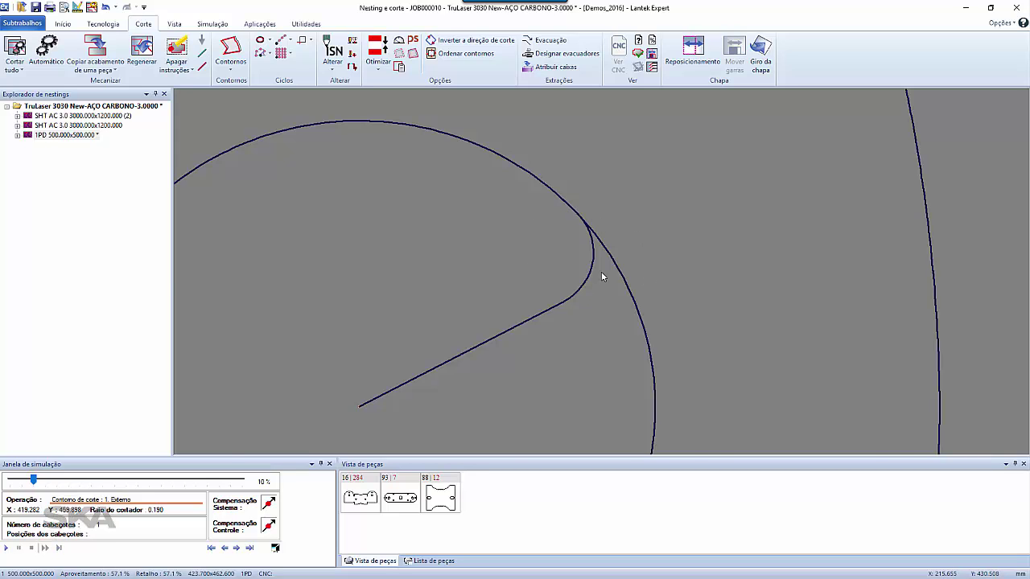
scroll(601, 272, "down", 5)
middle_click_drag(568, 247, 551, 336)
scroll(603, 276, "down", 3)
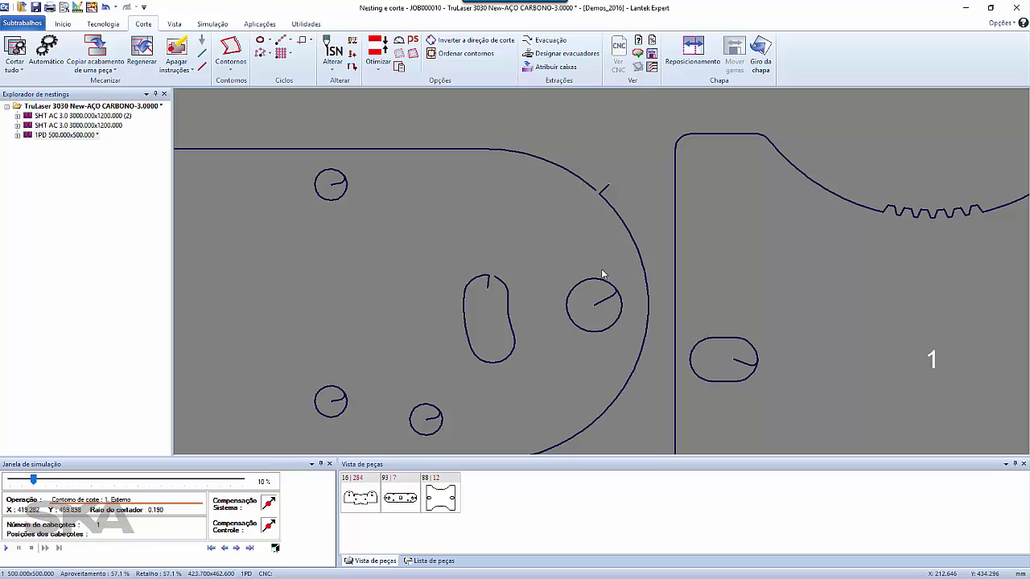
middle_click_drag(658, 322, 365, 317)
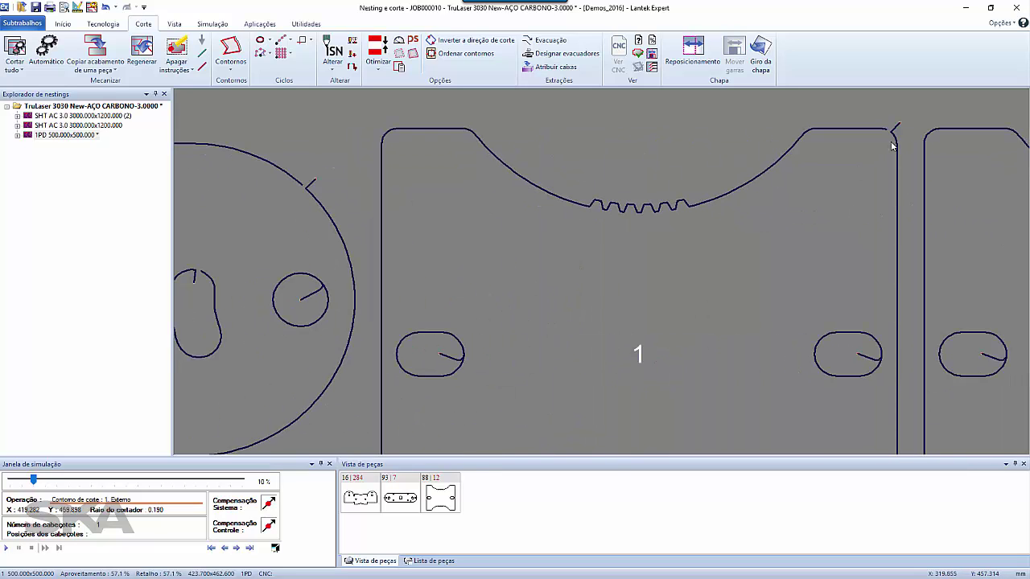
scroll(892, 145, "up", 4)
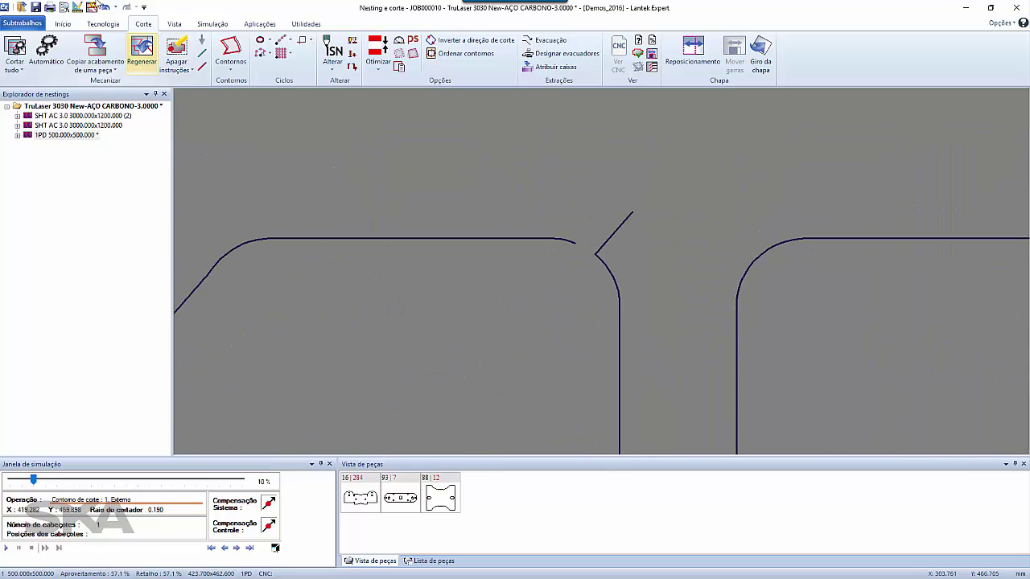
Disable the option Aplicar um GAP nos ataques in the automatic finishing configuration and apply the change.
left_click(90, 7)
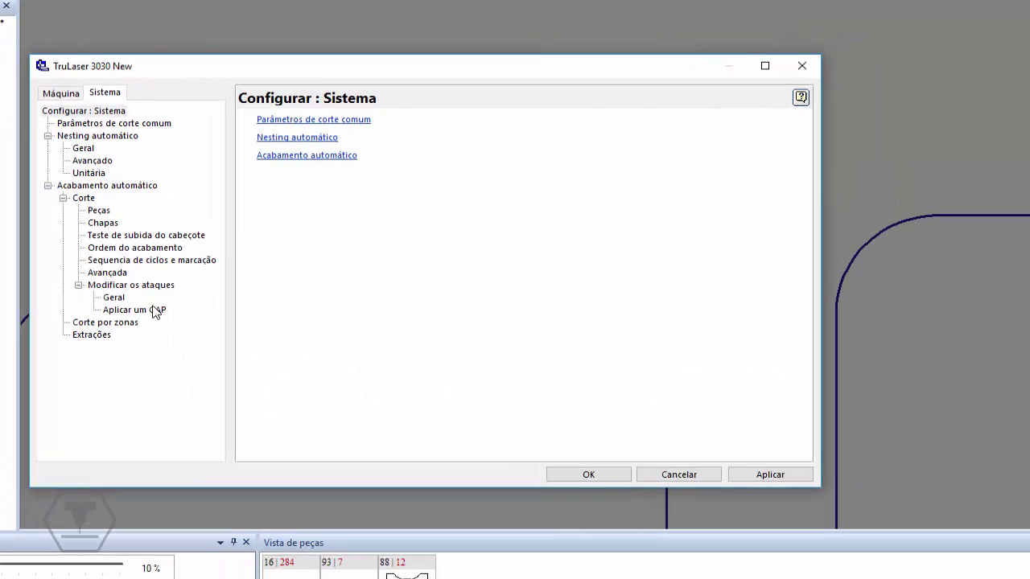
left_click(179, 311)
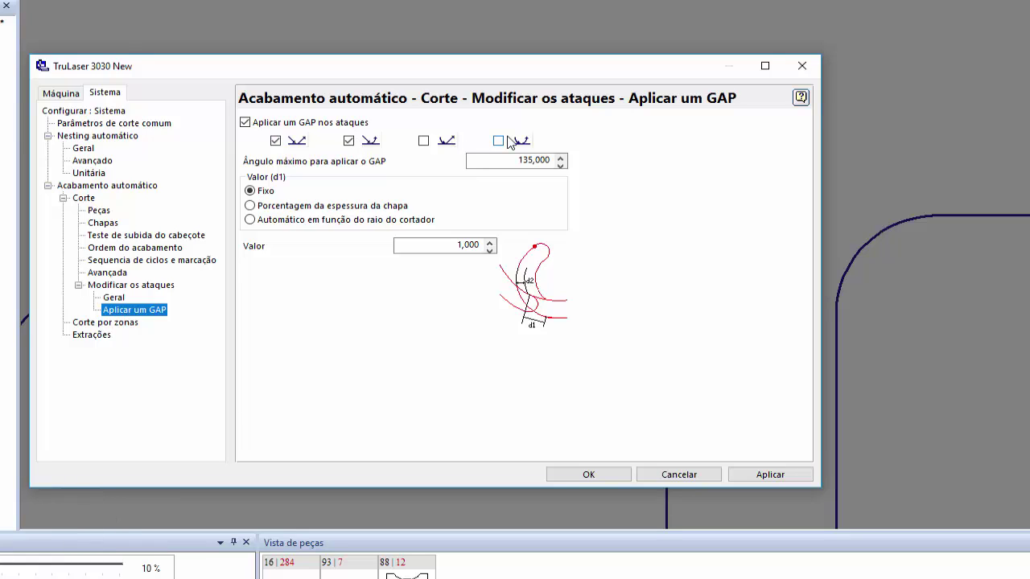
left_click(249, 194)
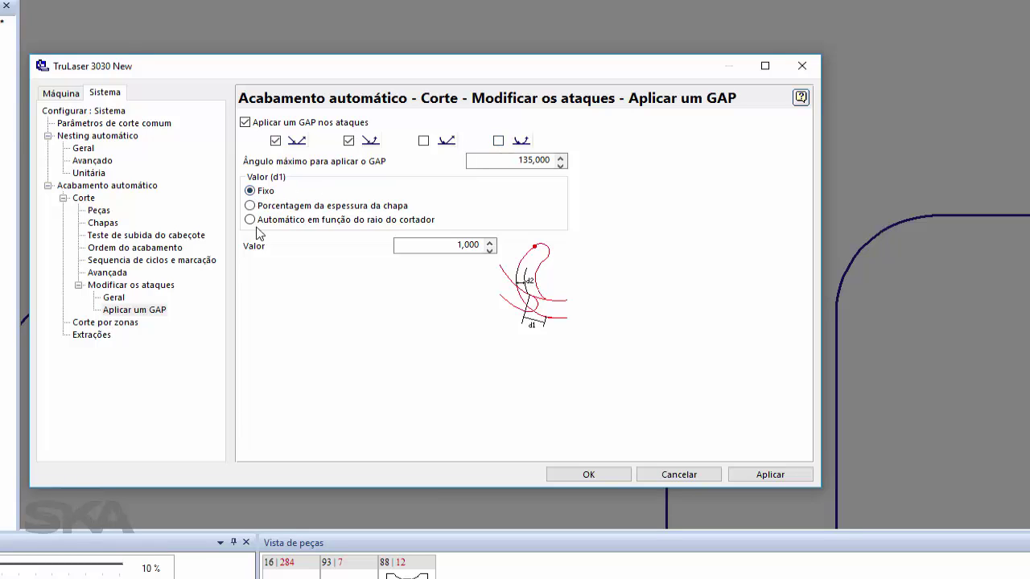
left_click(250, 206)
left_click(245, 123)
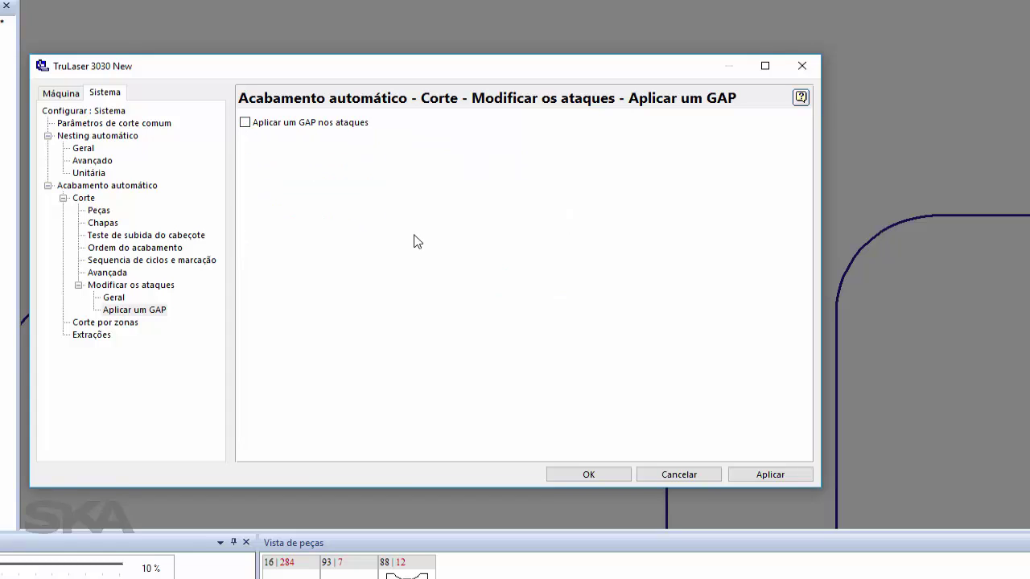
left_click(769, 474)
left_click(580, 475)
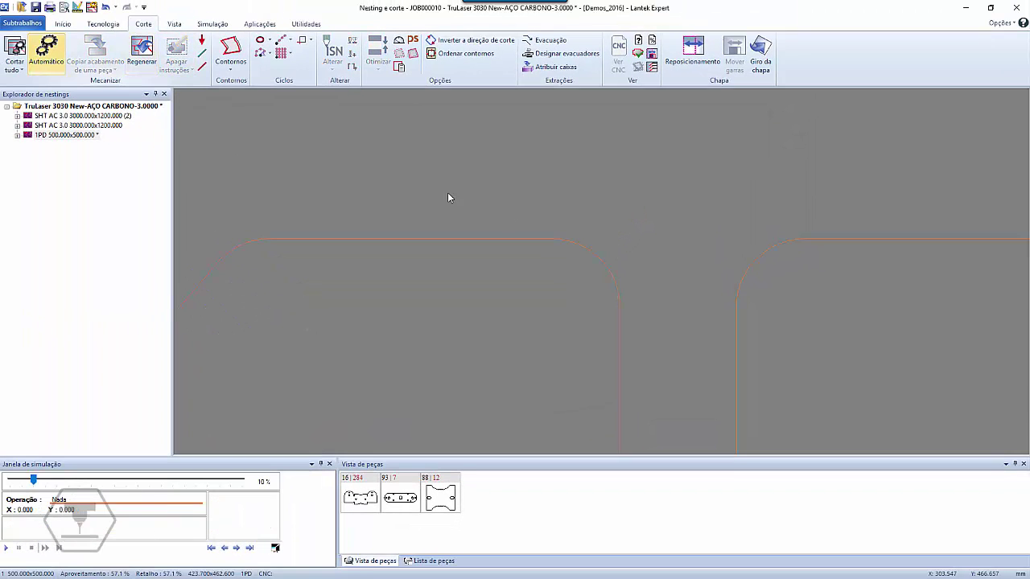
Run automatic finishing again on the 1PD 500x500 sheet and check the lead-ins across the nested parts.
left_click(686, 416)
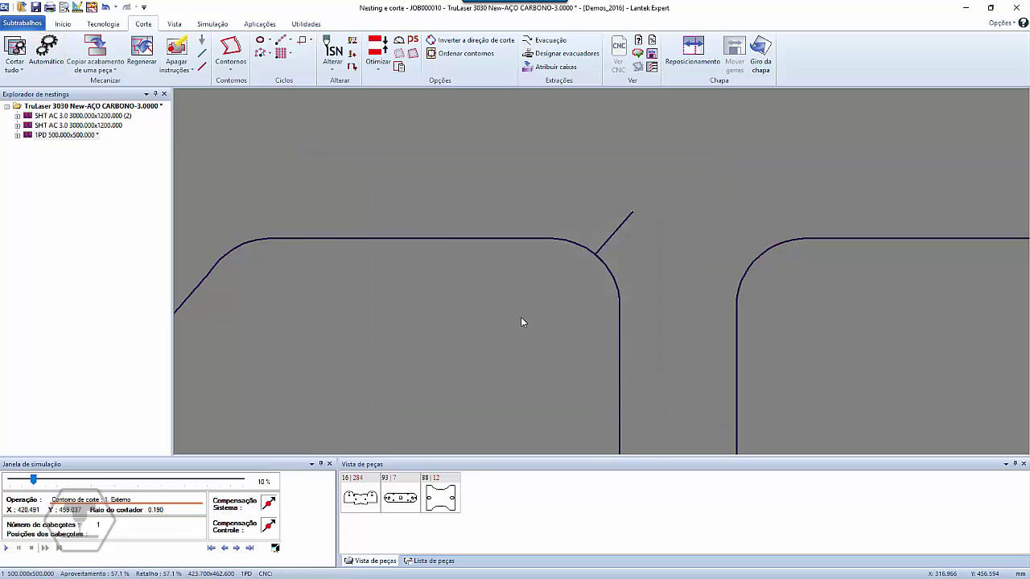
scroll(603, 276, "down", 5)
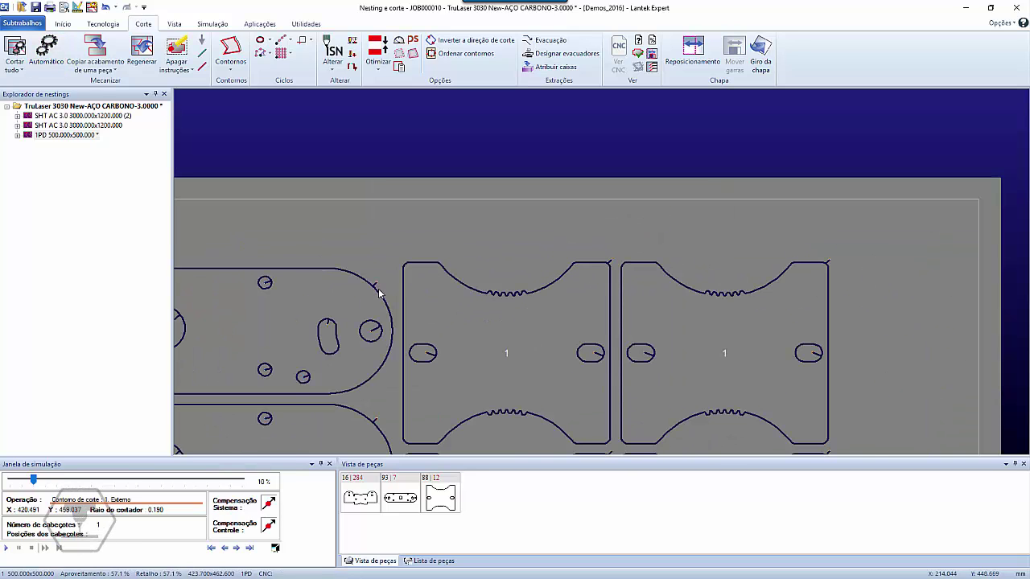
scroll(383, 308, "down", 3)
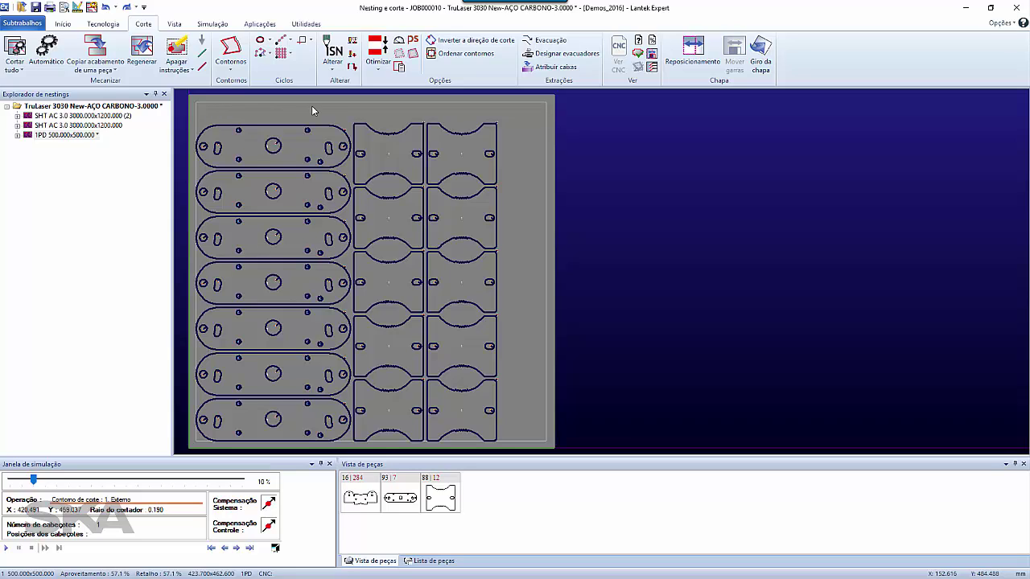
Add automatic micro-cuts at the contour end, 1 mm wide, to small and medium exterior contours, with Por qualidade off.
left_click(328, 58)
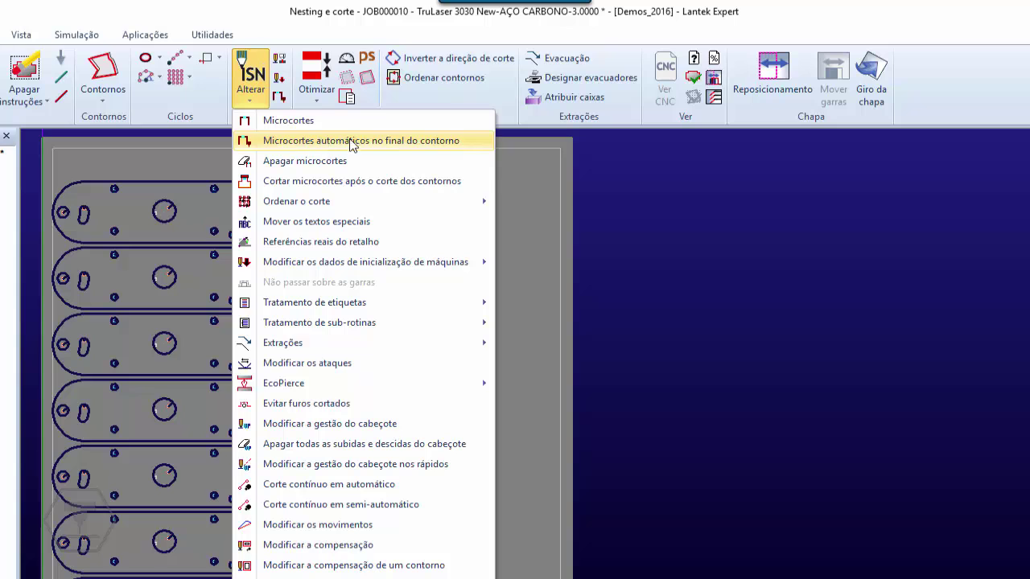
left_click(465, 142)
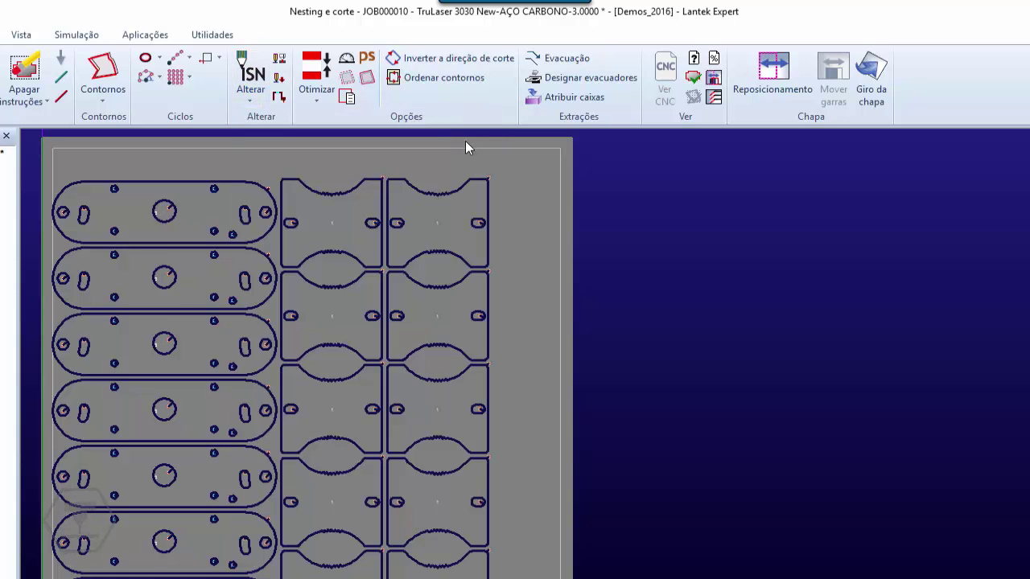
left_click(348, 298)
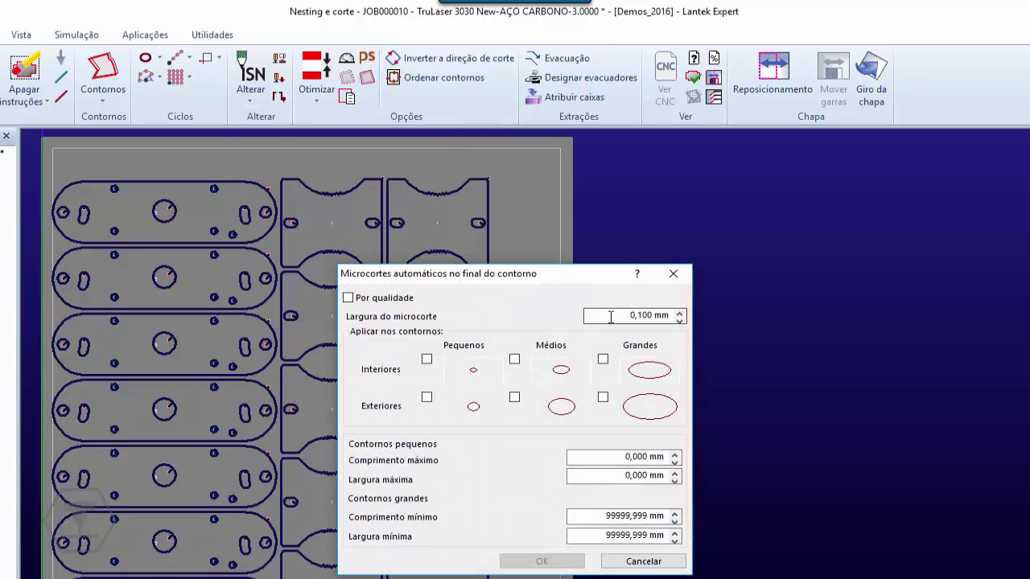
left_click_drag(636, 315, 714, 320)
type("1")
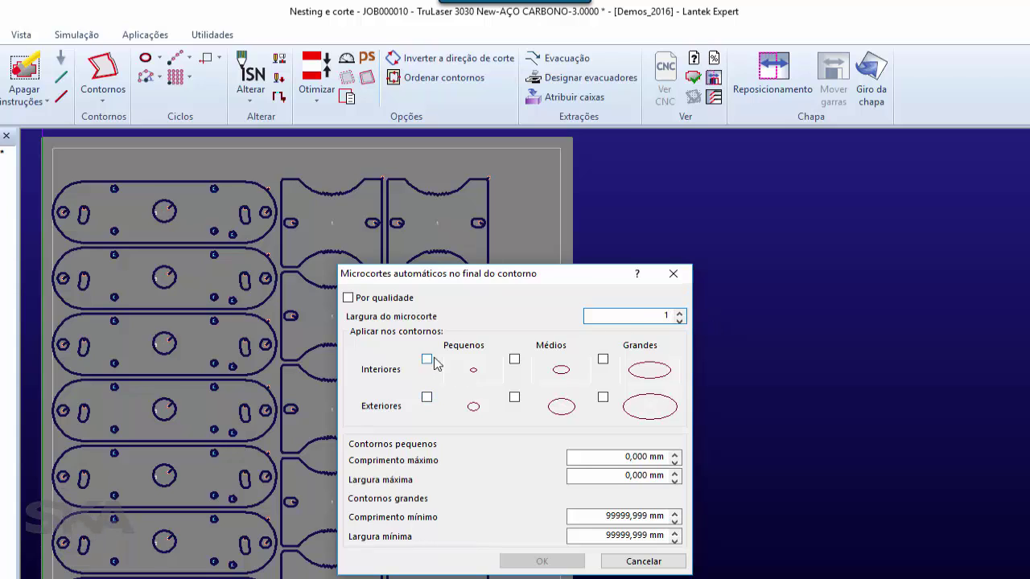
left_click(429, 400)
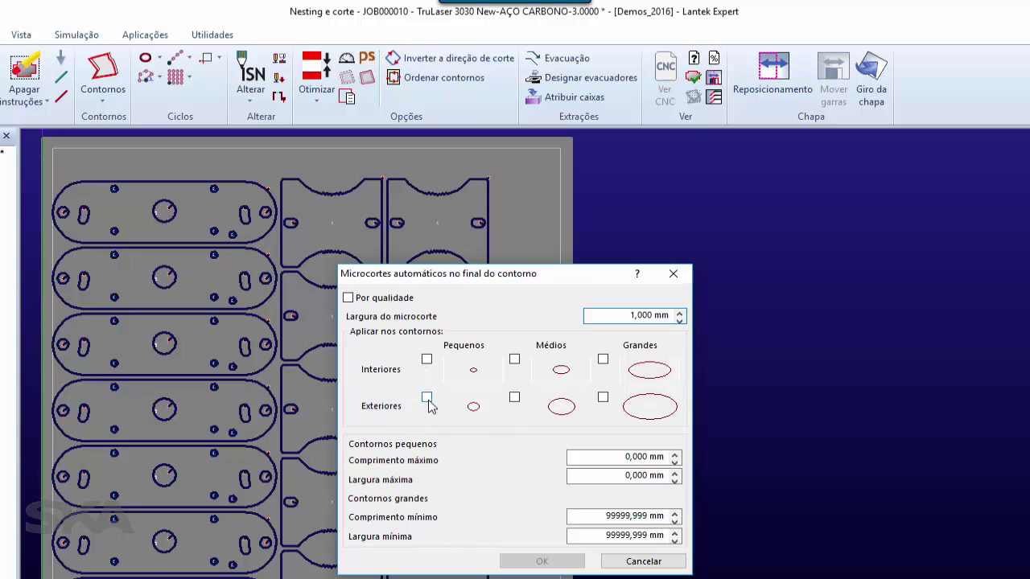
left_click(514, 397)
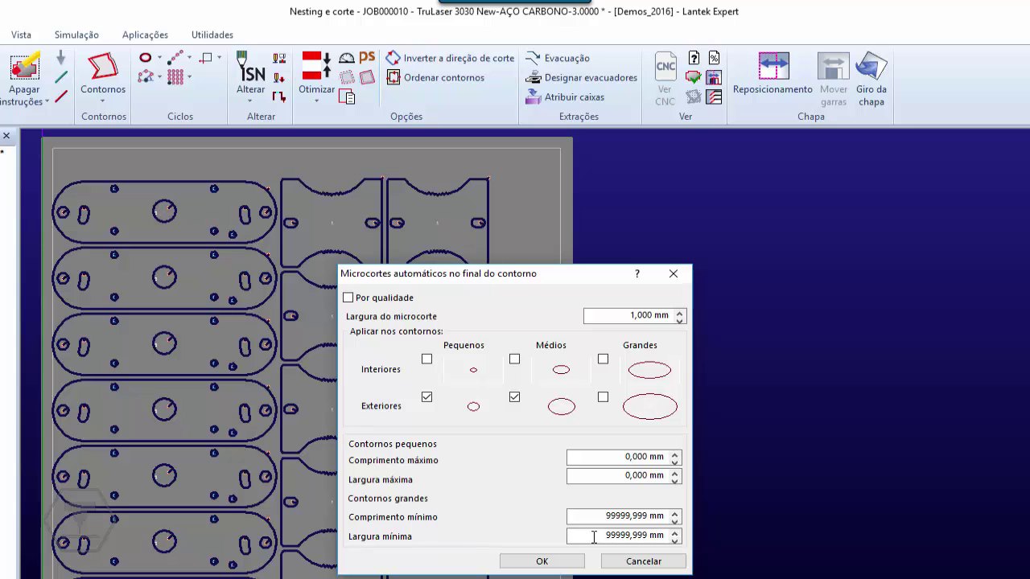
left_click(541, 562)
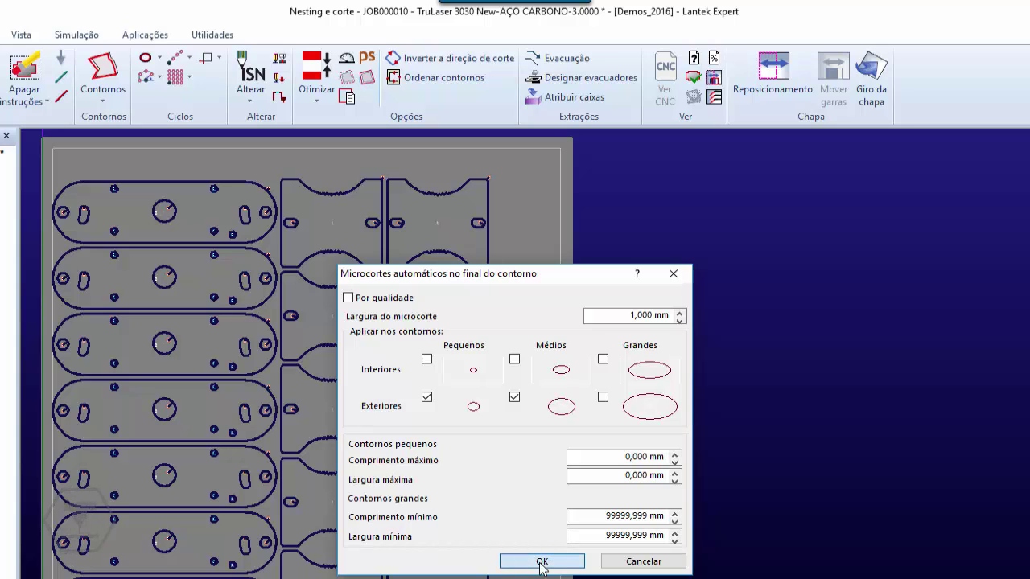
Examine the micro-cut at the rounded part's outer contour and compare it with the lead-ins of the round hole and curved slot.
scroll(641, 393, "up", 5)
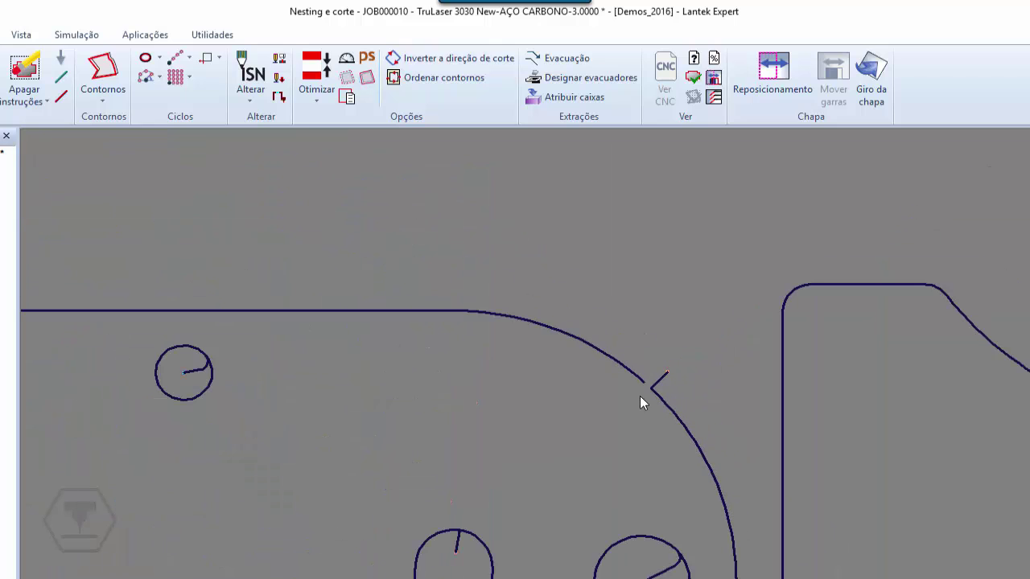
scroll(642, 394, "up", 3)
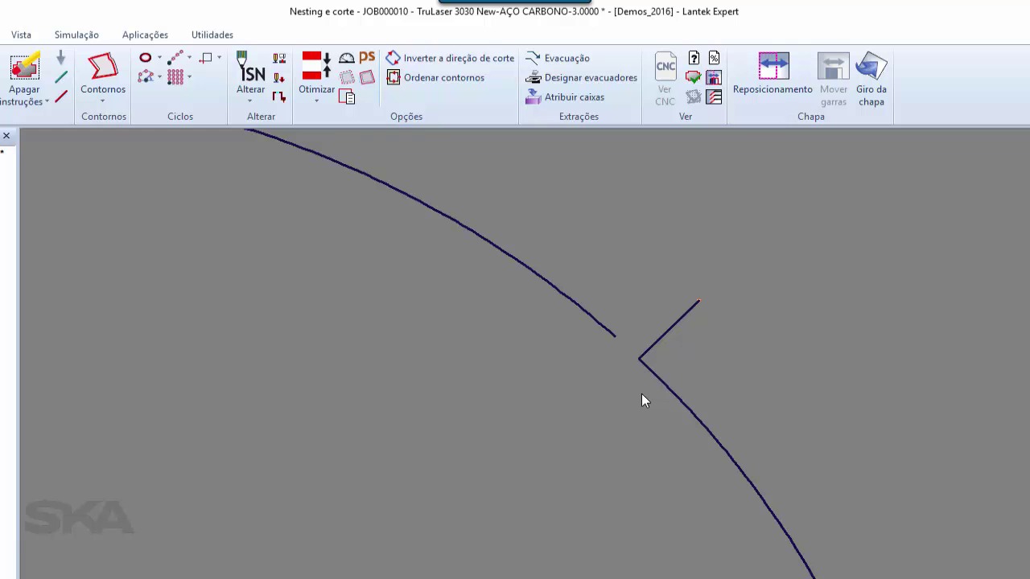
scroll(641, 393, "down", 4)
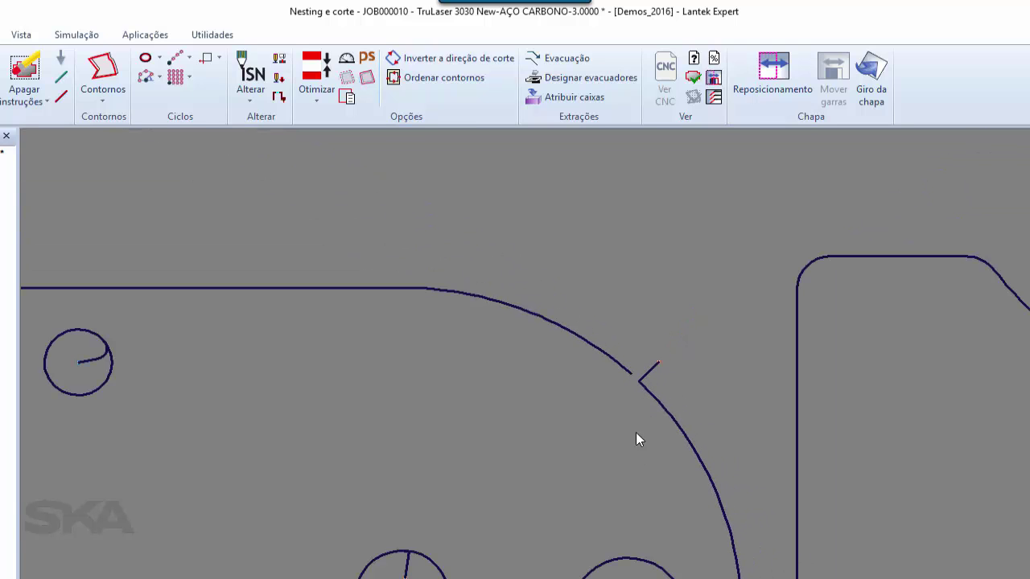
middle_click_drag(636, 440, 634, 344)
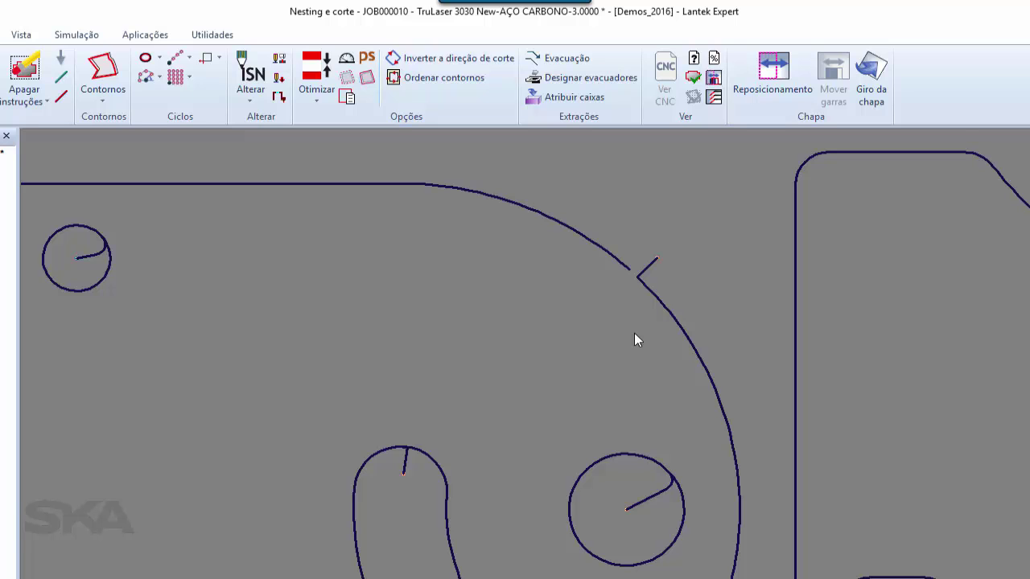
left_click(250, 90)
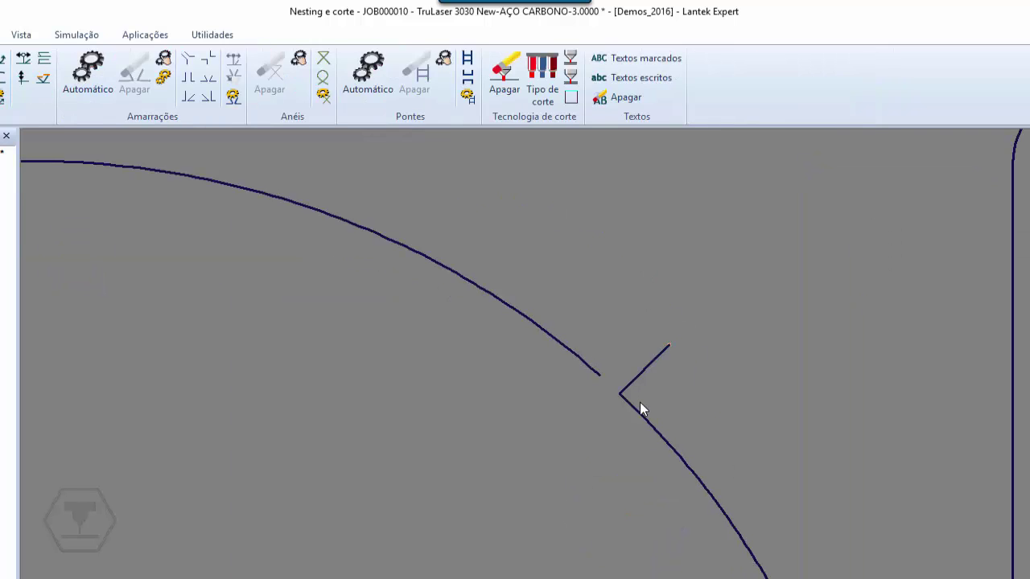
scroll(639, 405, "down", 3)
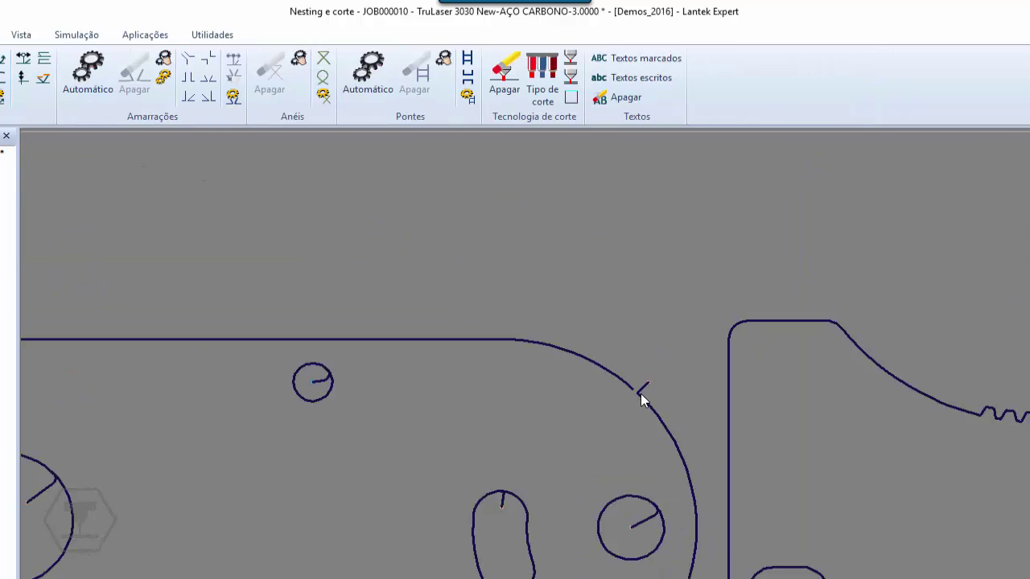
scroll(661, 398, "up", 3)
scroll(661, 398, "up", 2)
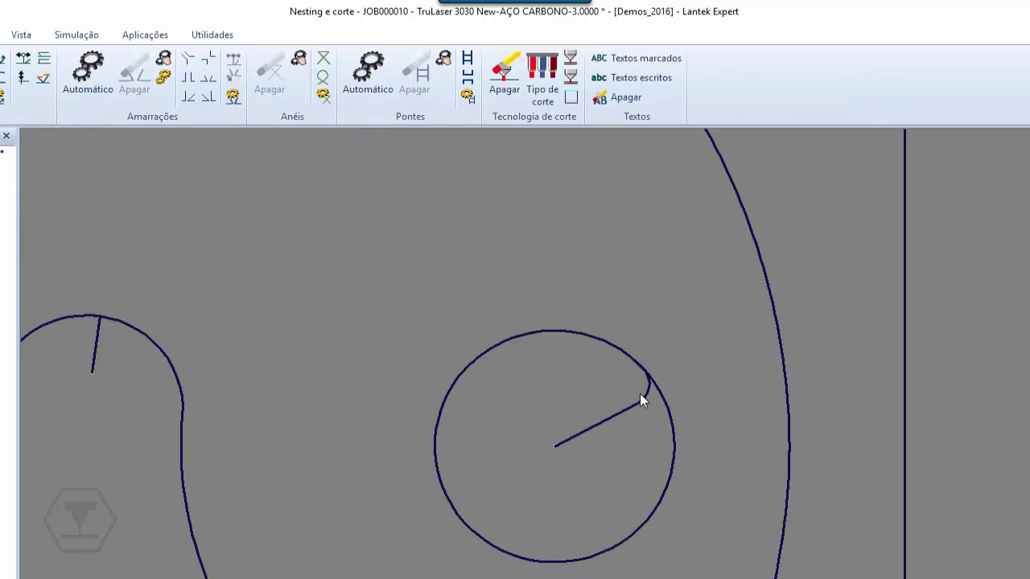
scroll(642, 400, "down", 4)
scroll(625, 379, "up", 2)
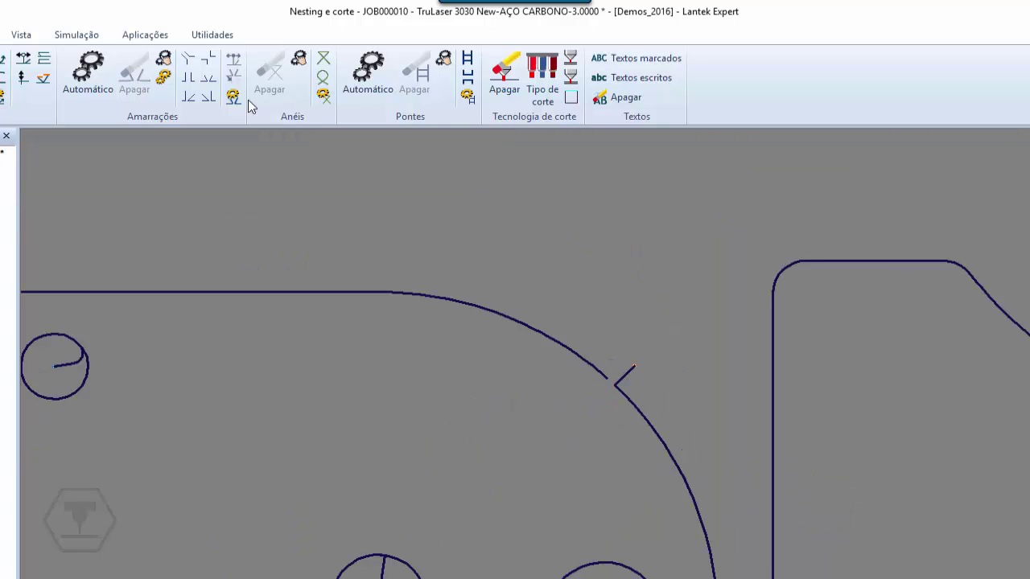
Locate the command for automatic micro-cuts at the contour end among the cutting alteration commands.
left_click(17, 35)
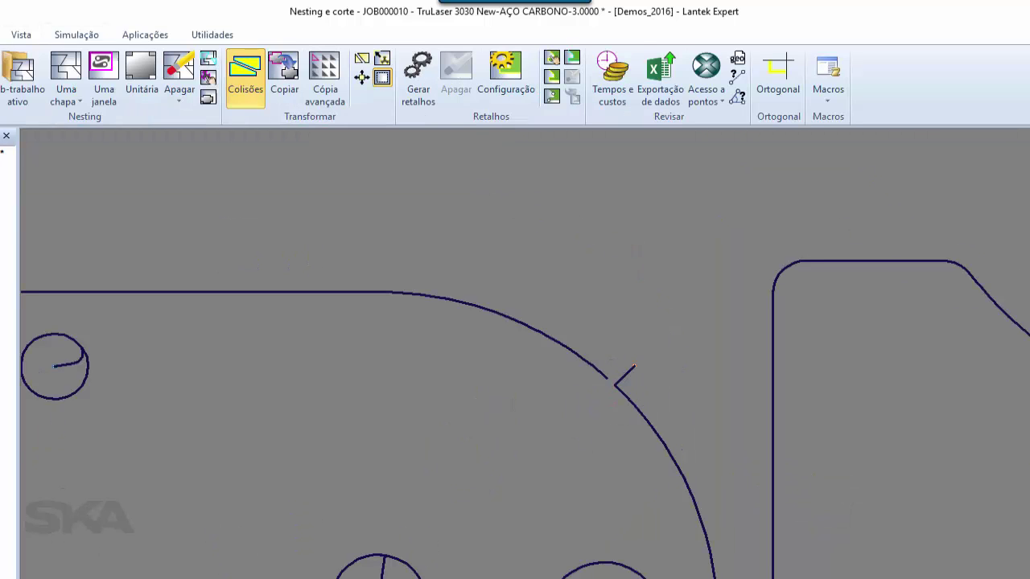
left_click(3, 36)
left_click(251, 78)
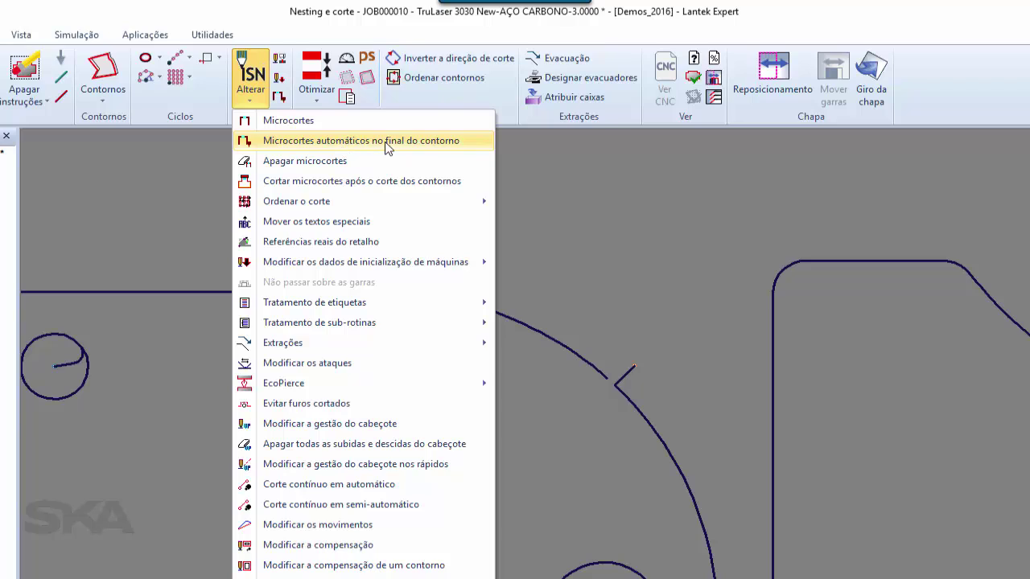